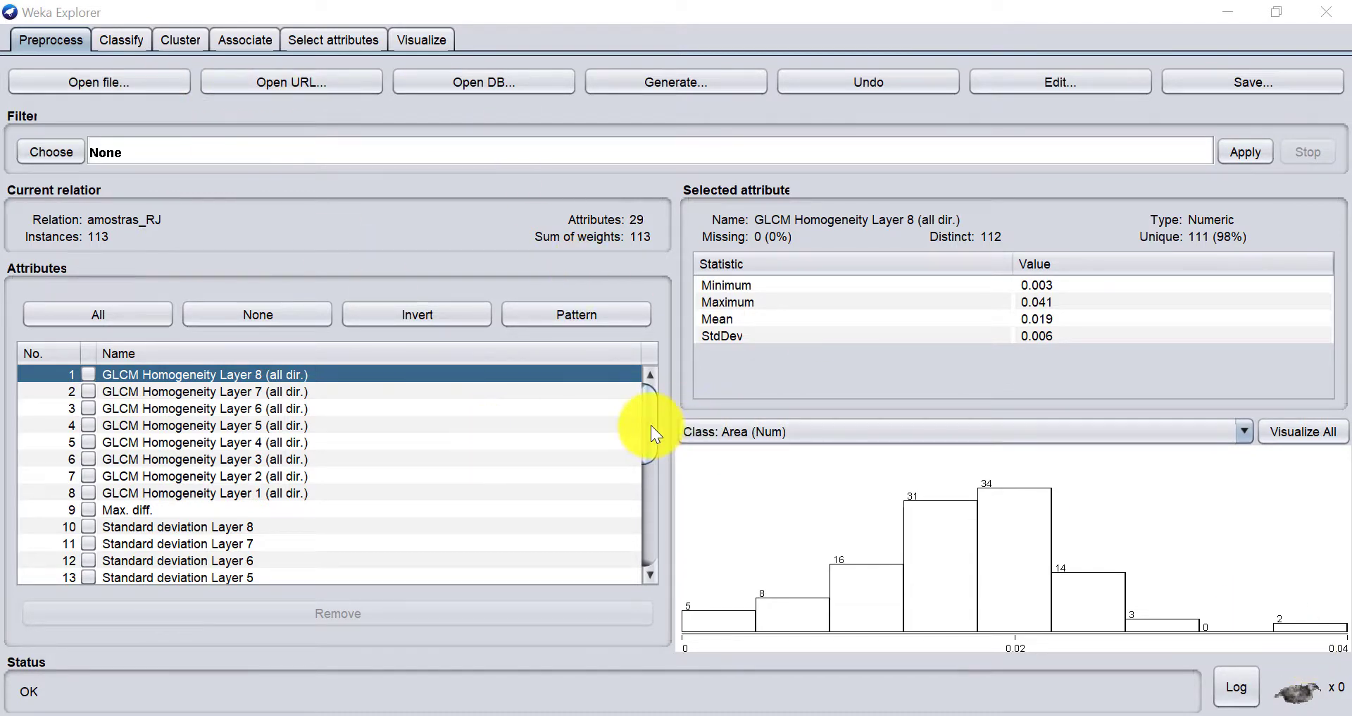
- Inspect the Class name(0 0) attribute of the amostras_RJ samples with its bar chart coloured by Class name(0 0) (Nom)
left_click_drag(651, 425, 657, 585)
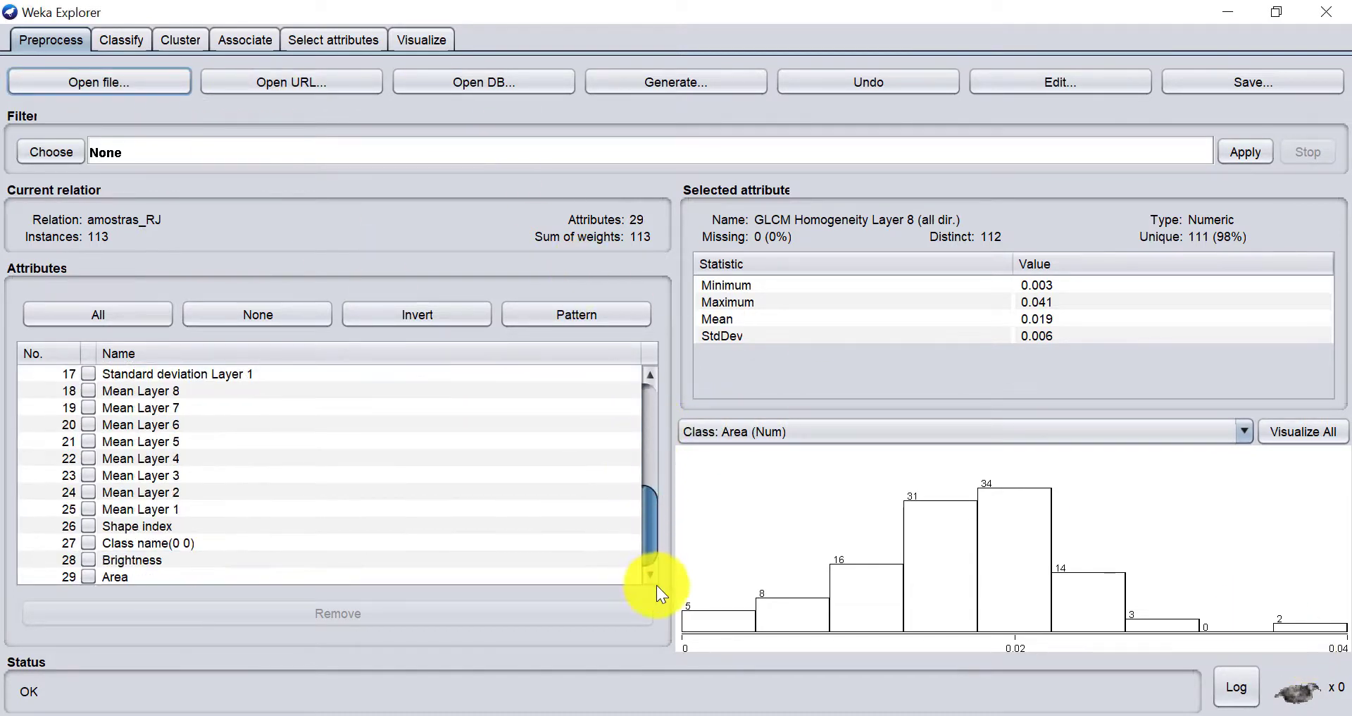
left_click(272, 544)
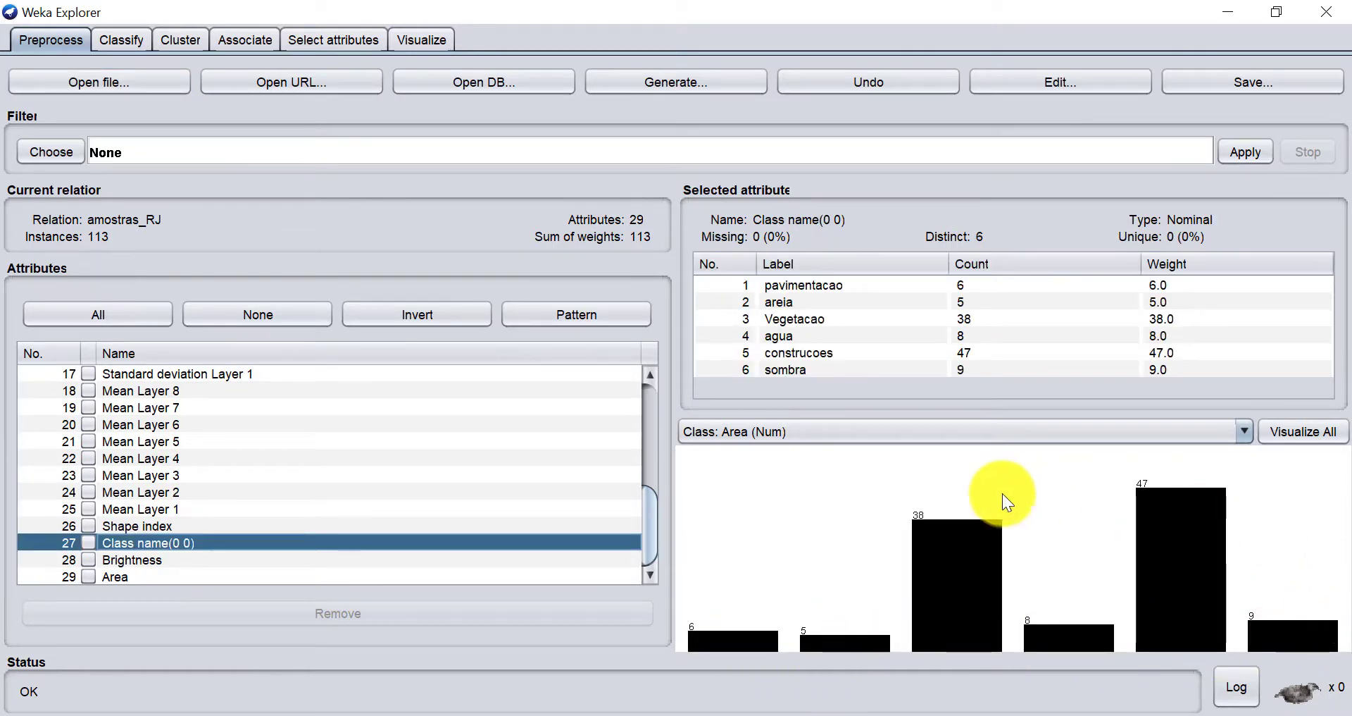
left_click(1092, 431)
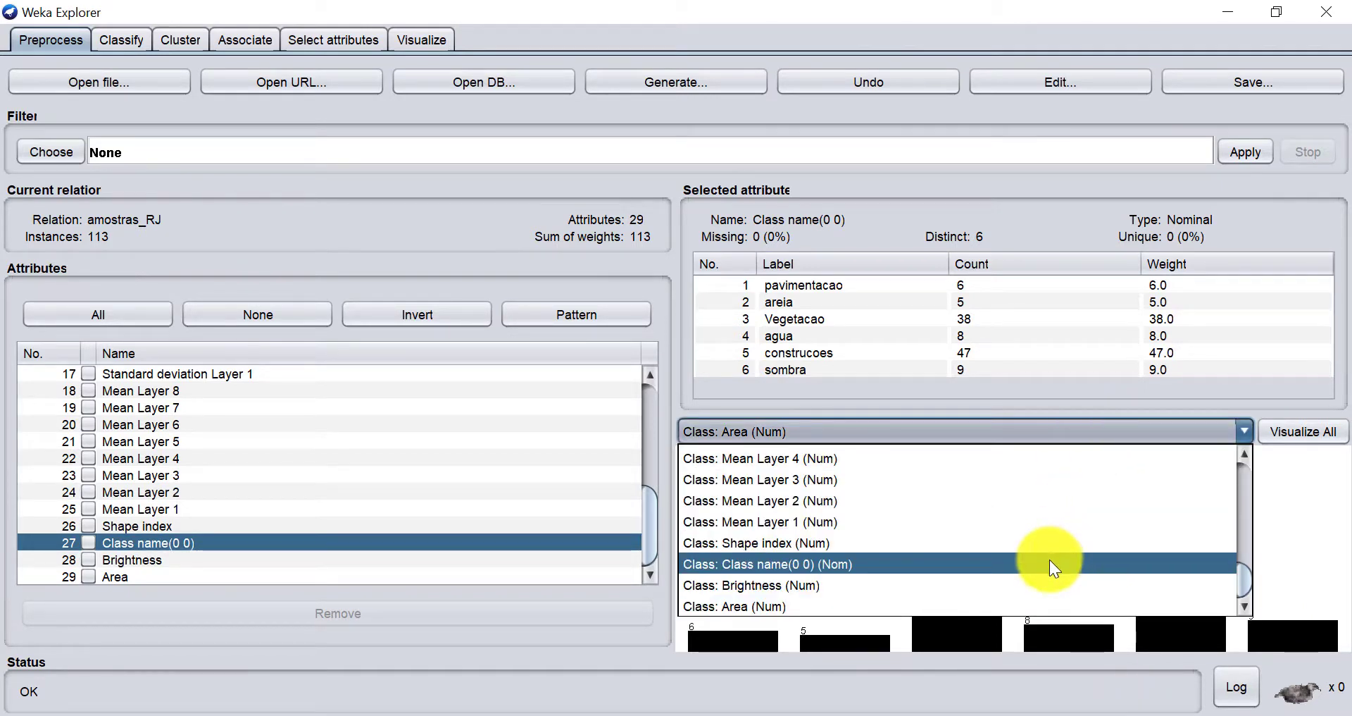
left_click(1050, 561)
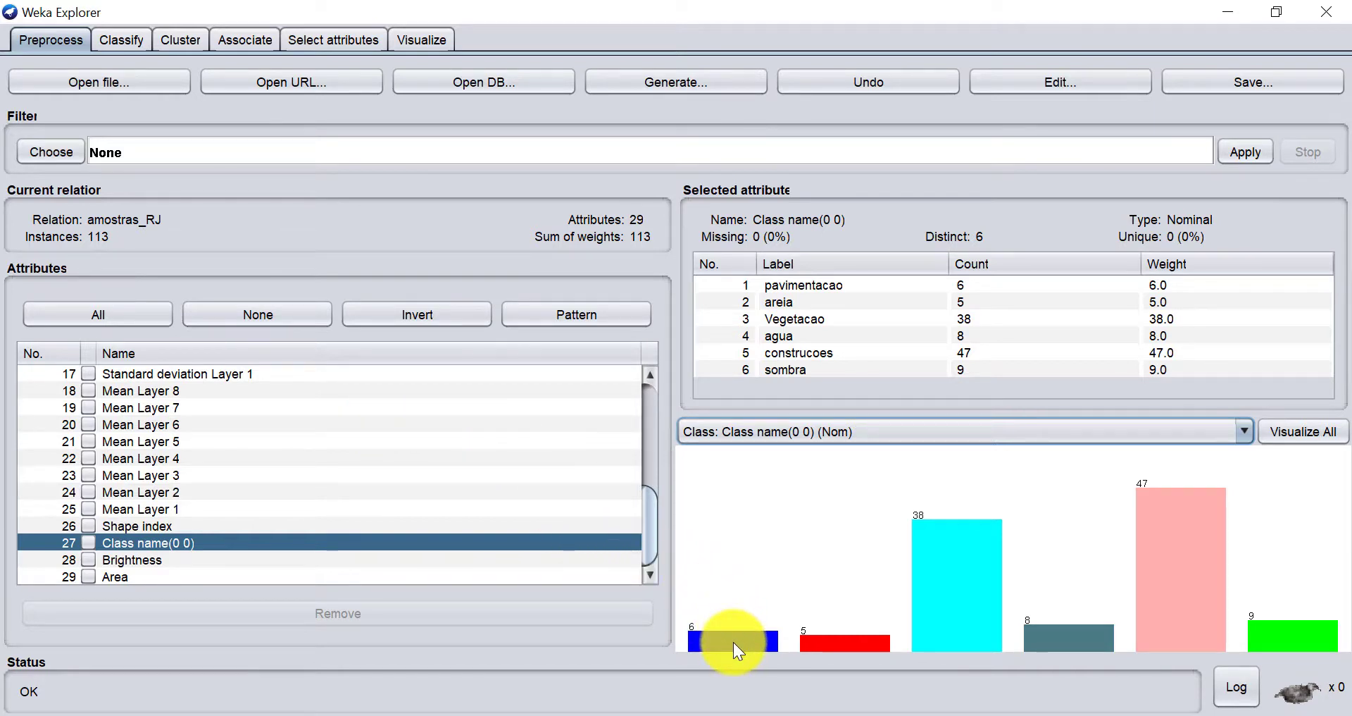
mouse_move(733, 641)
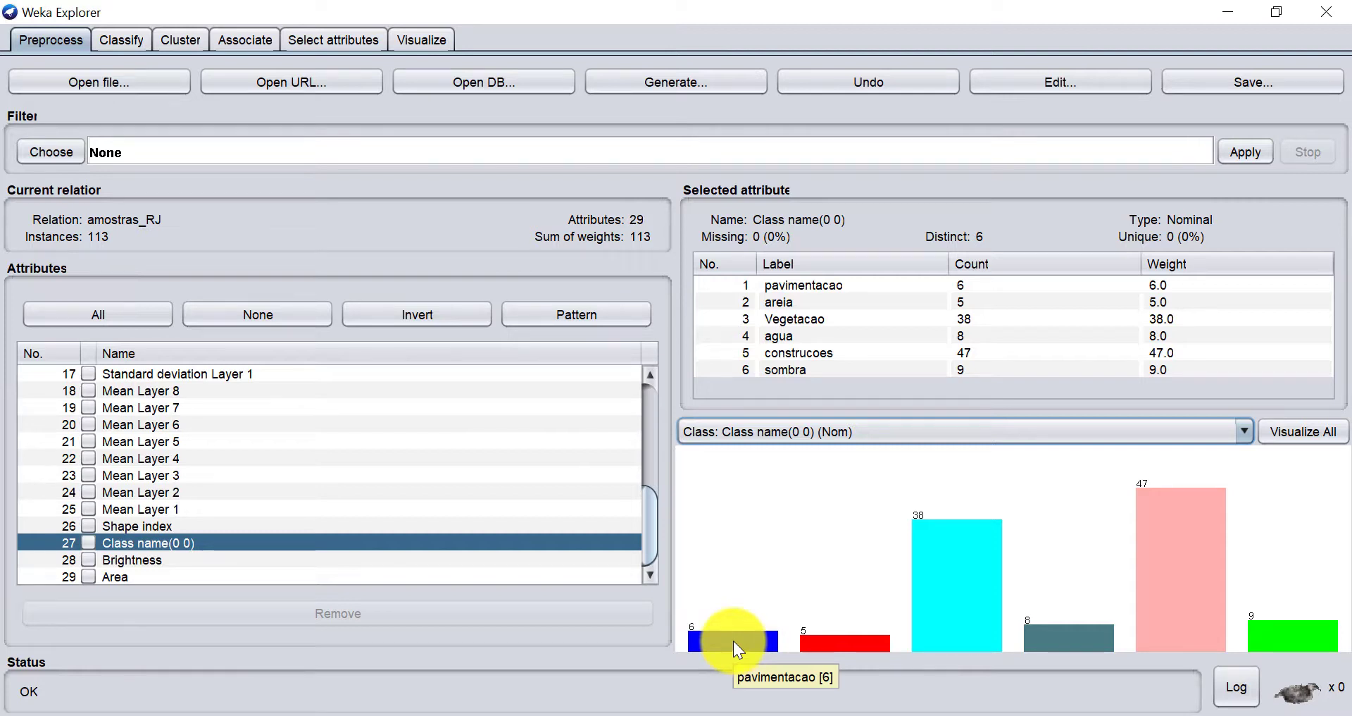
mouse_move(826, 637)
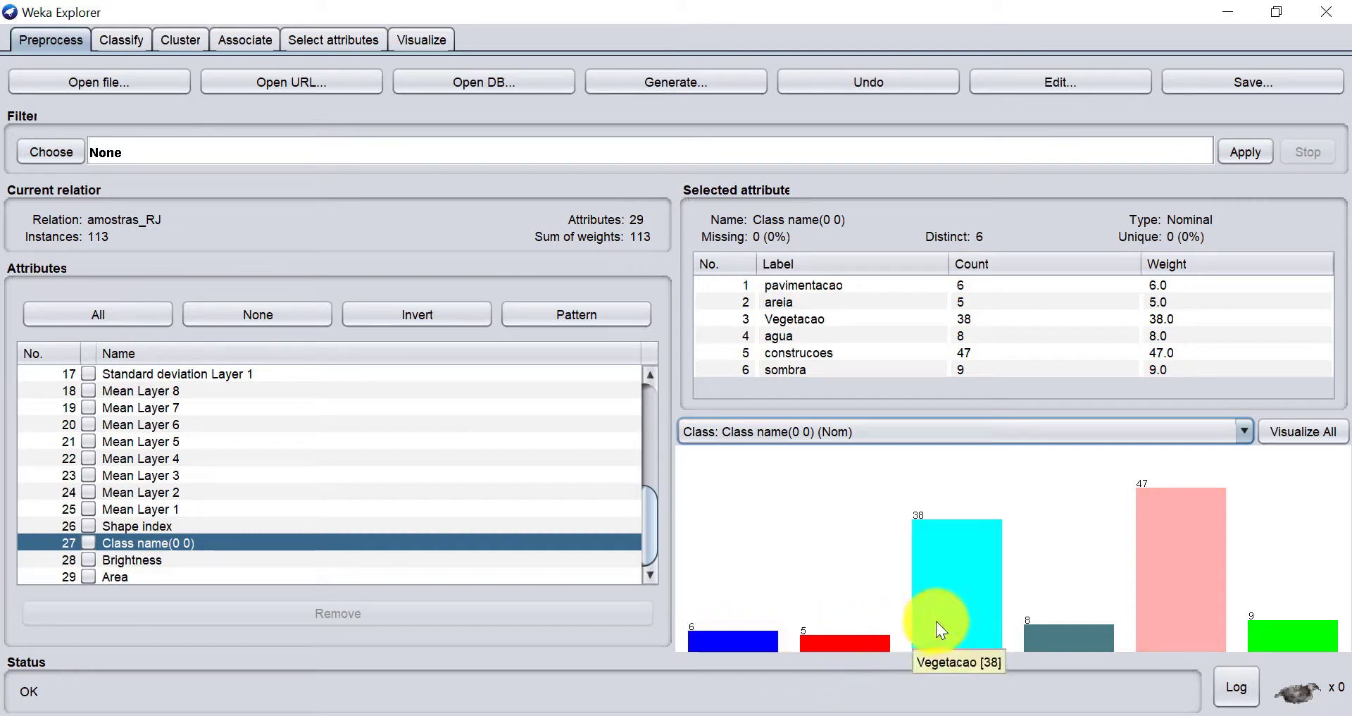
mouse_move(1154, 626)
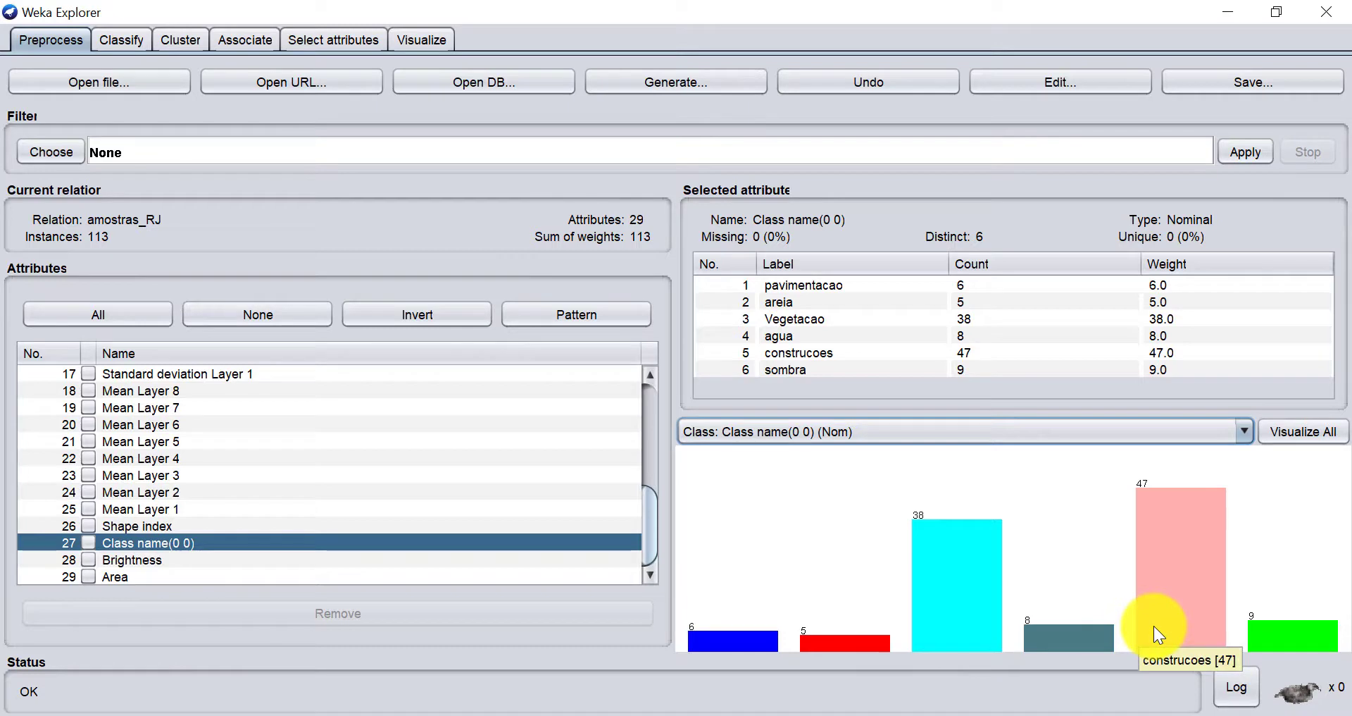
mouse_move(1275, 631)
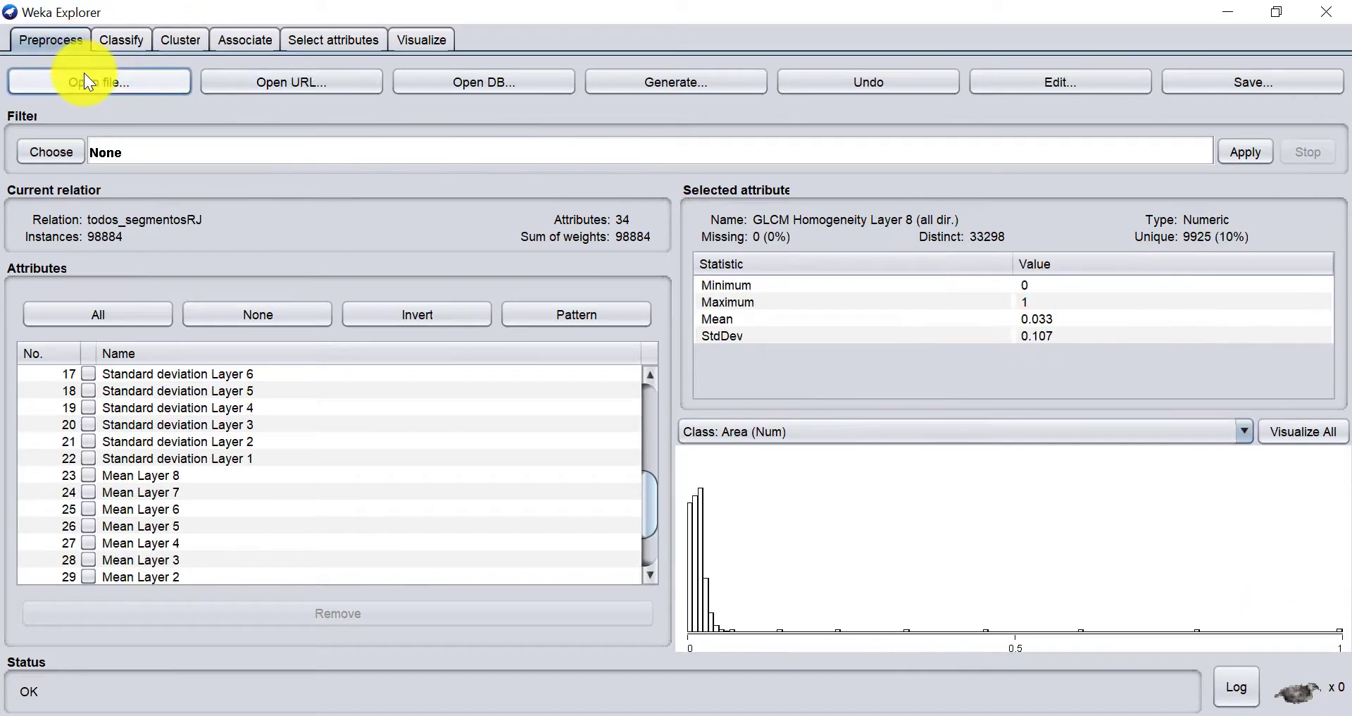
- Load the dataset todos_segmentosRJ_ARFF.arff from the CSV_Gravacao folder
left_click(84, 76)
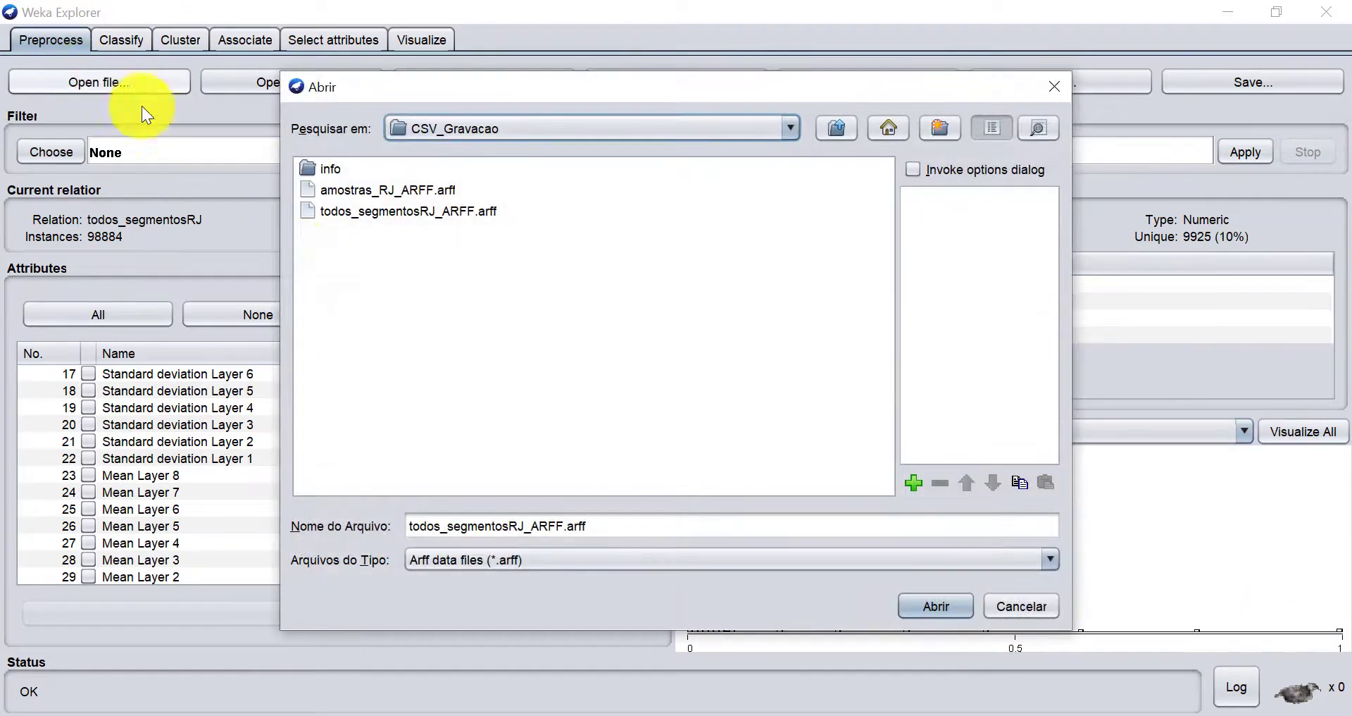
left_click(413, 210)
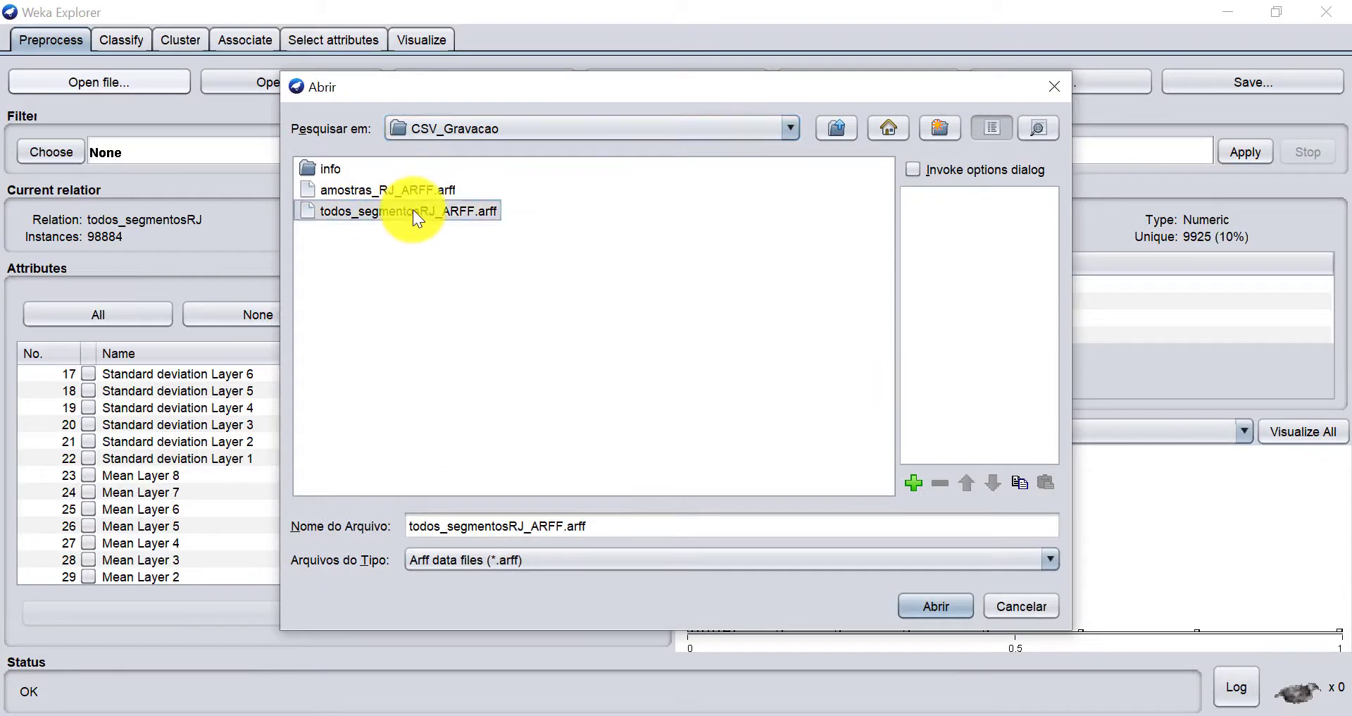
left_click(941, 607)
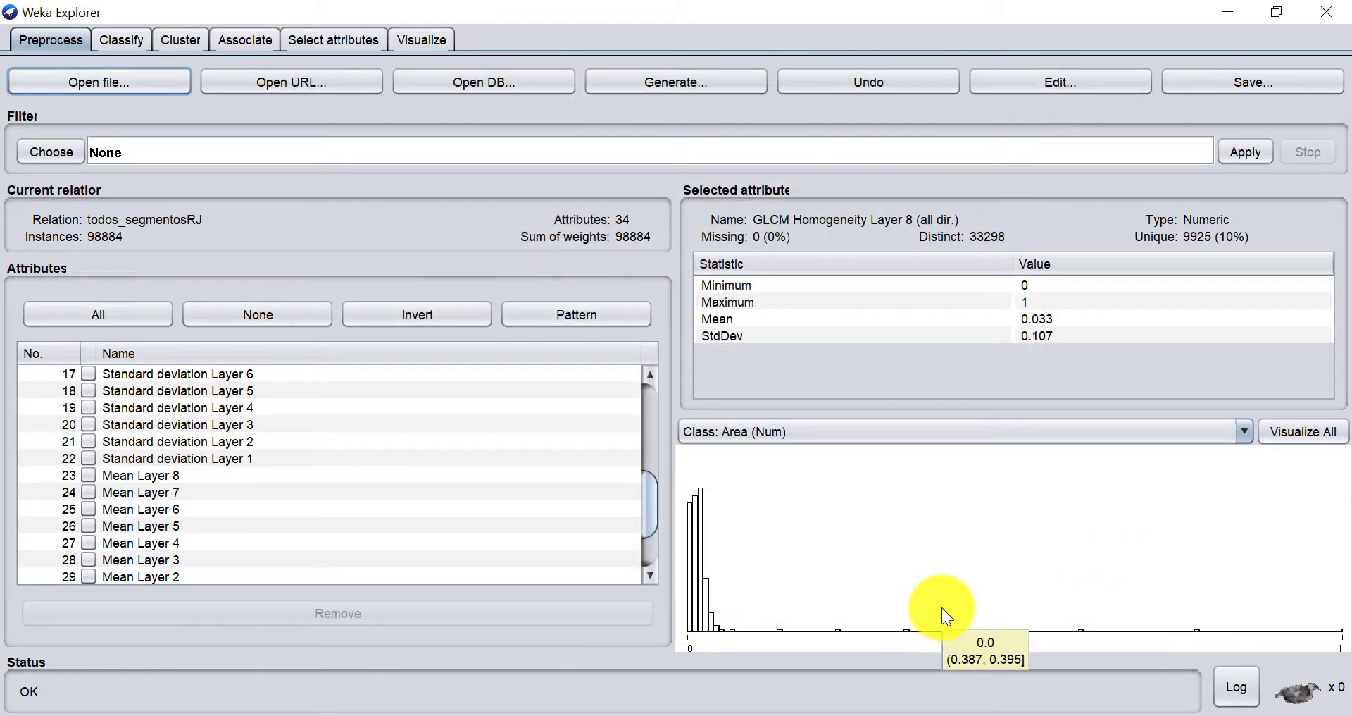
- Remove the GLCM Homogeneity attributes for all dir. (without a layer), 45°, 135°, 0° and 90° from the dataset
scroll(311, 488, "down", 3)
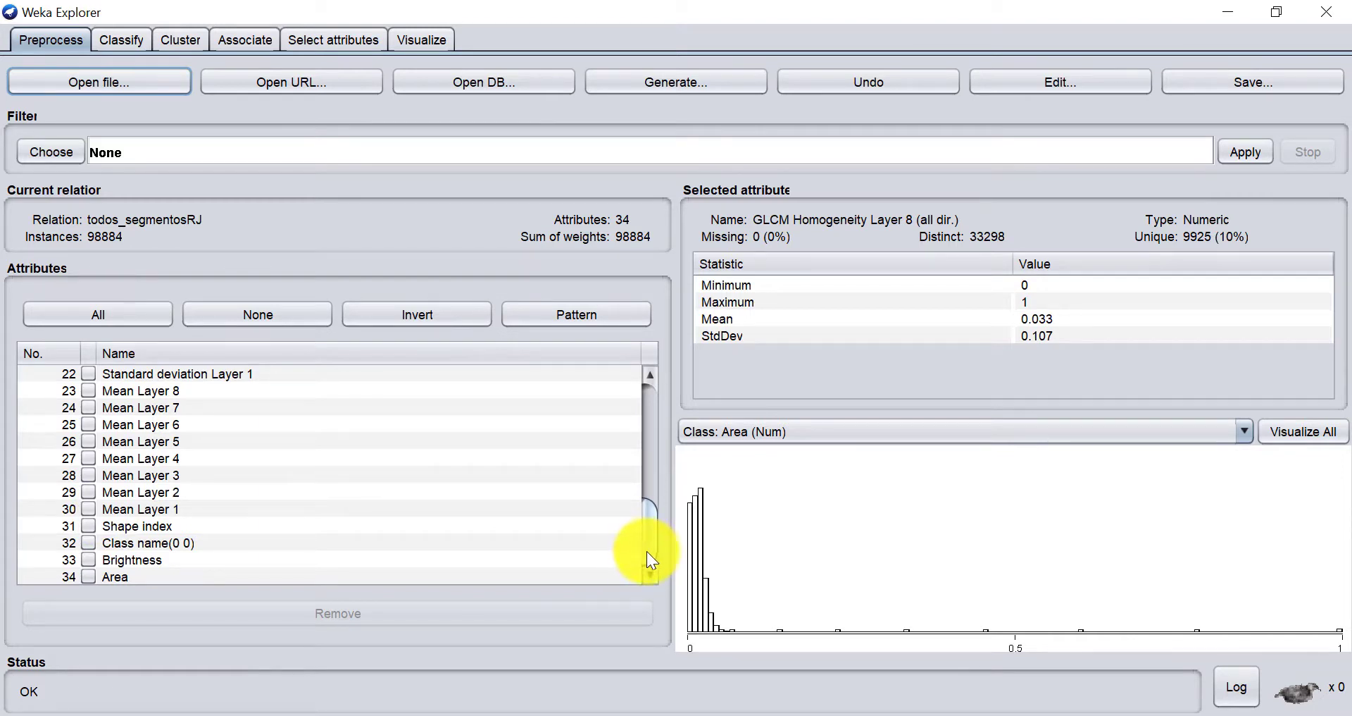
scroll(648, 556, "up", 7)
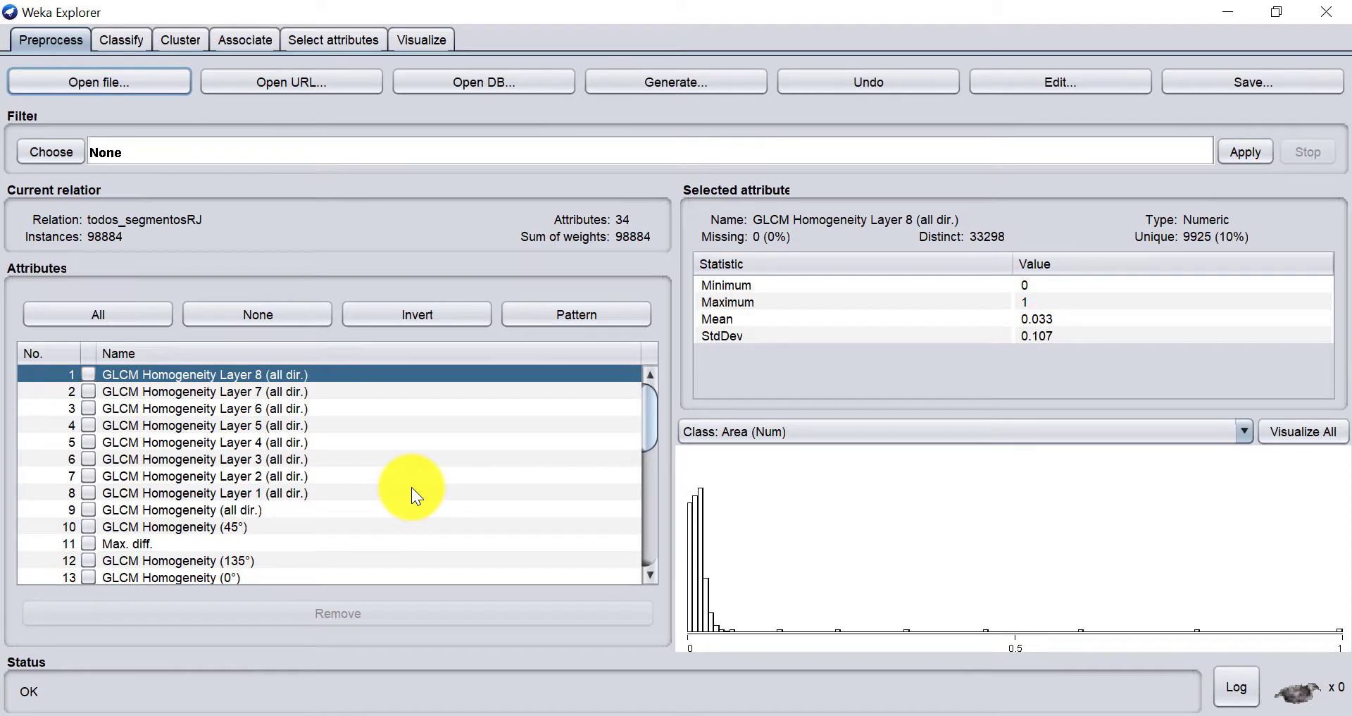
left_click(88, 510)
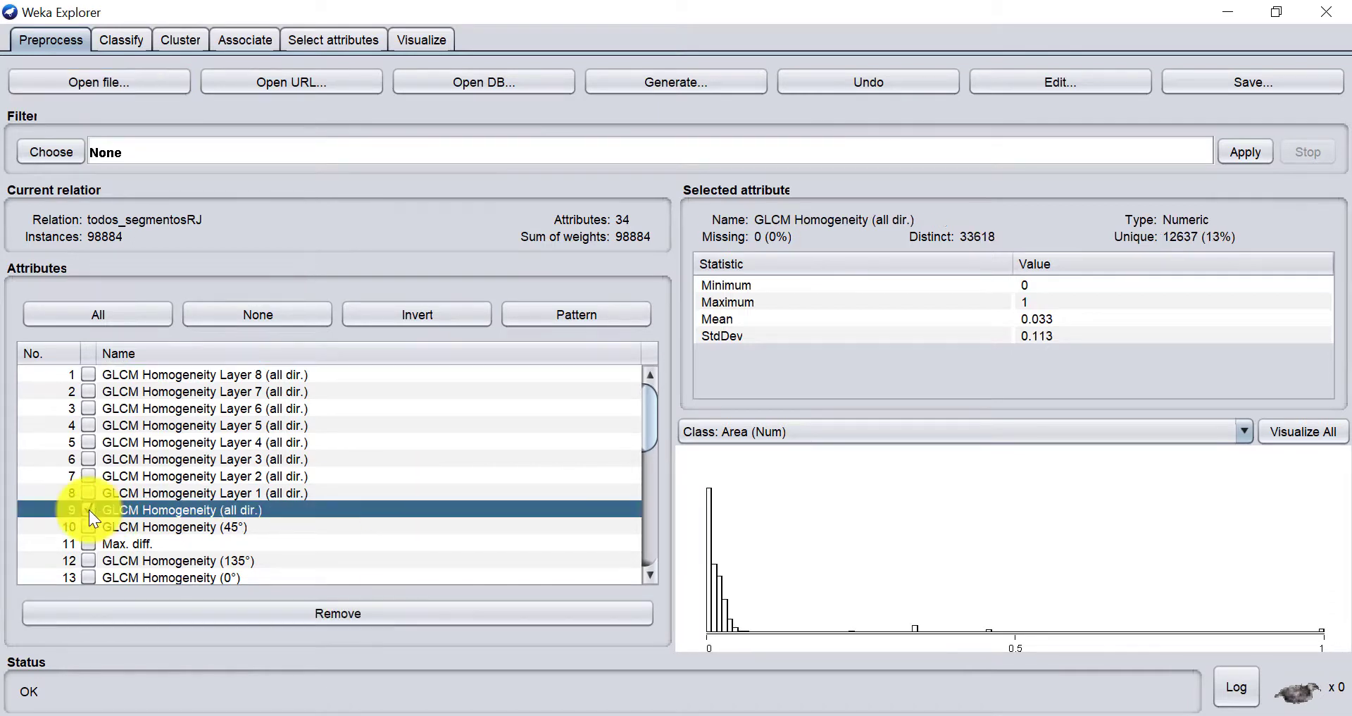
left_click(89, 527)
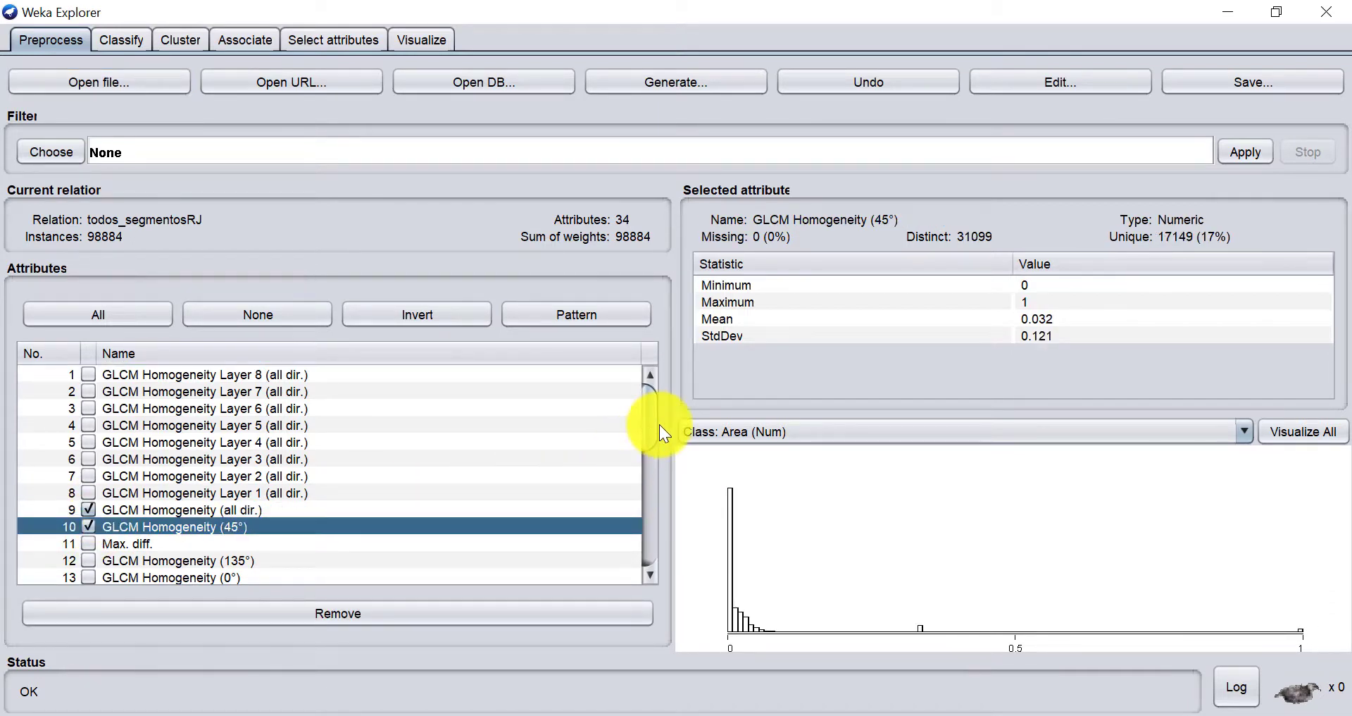
scroll(656, 424, "down", 3)
left_click(89, 431)
left_click(90, 447)
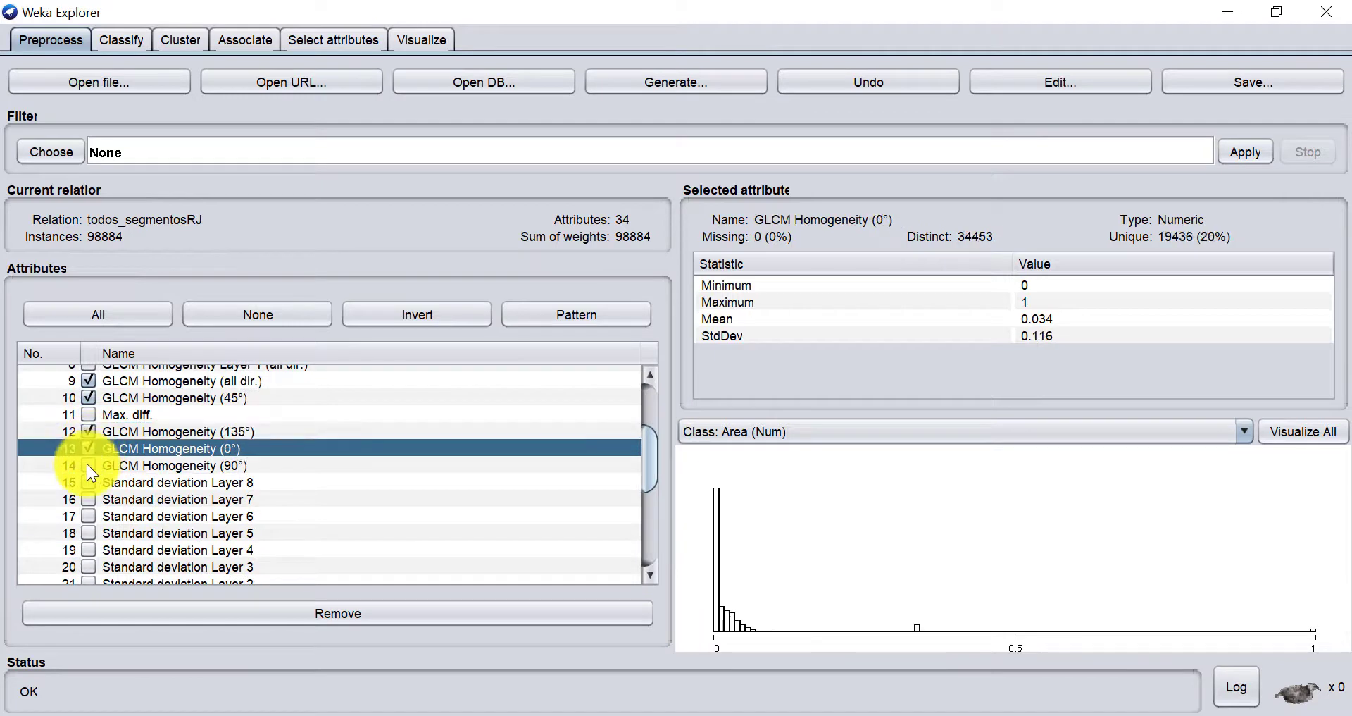
left_click(88, 465)
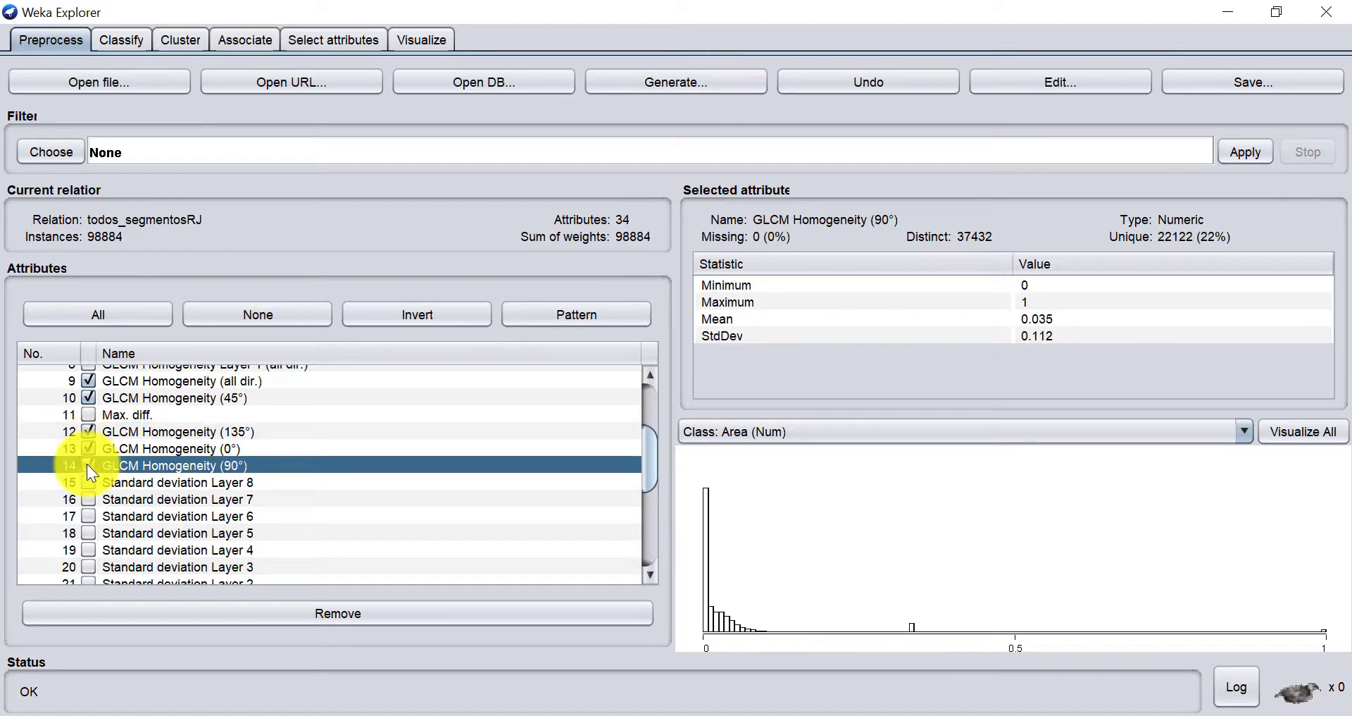
left_click(331, 612)
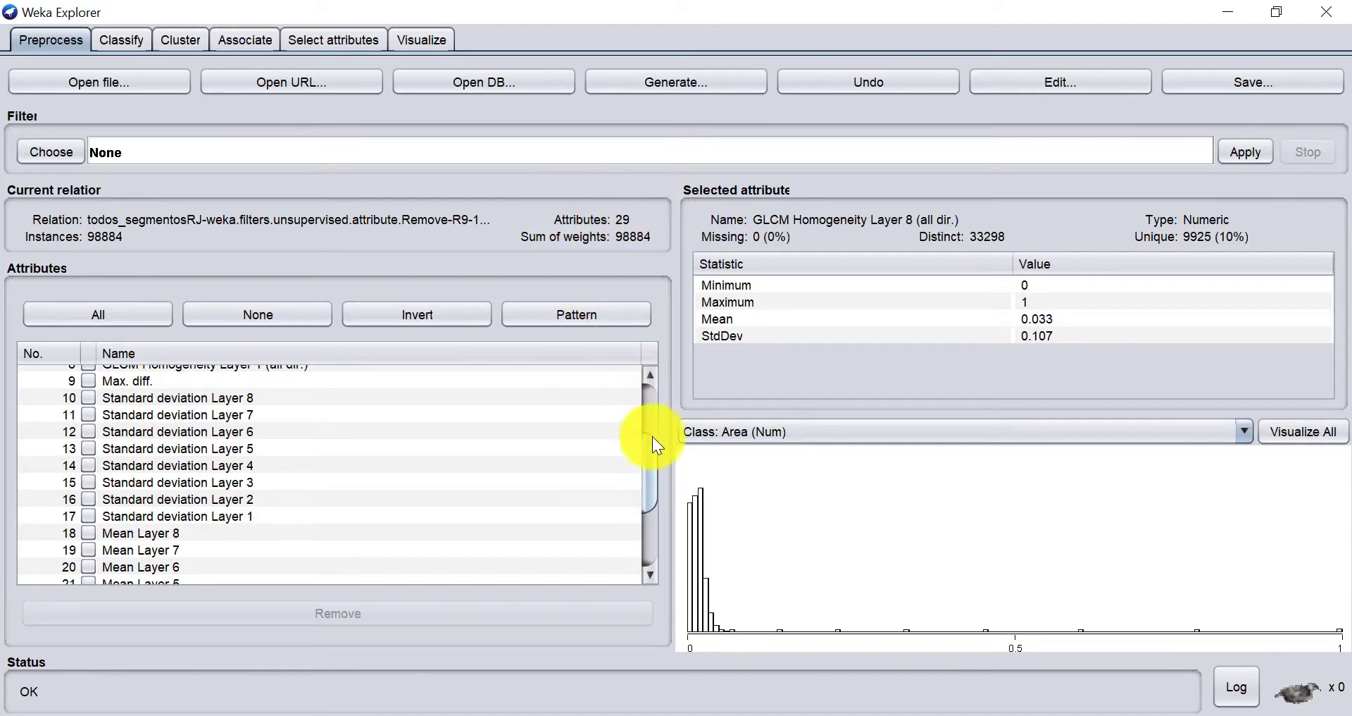
- Display the Class name(0 0) attribute and set the chart's class to Class name(0 0) (Nom)
left_click_drag(652, 463, 659, 586)
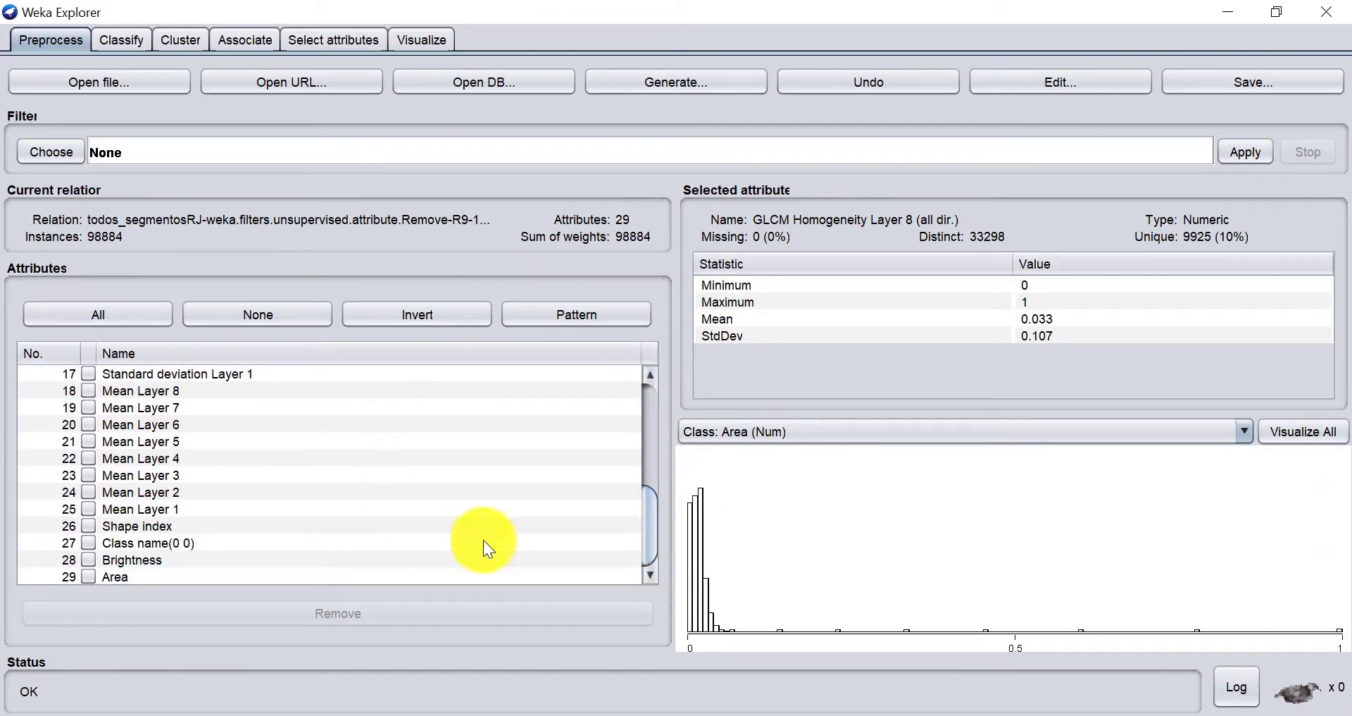
left_click(352, 542)
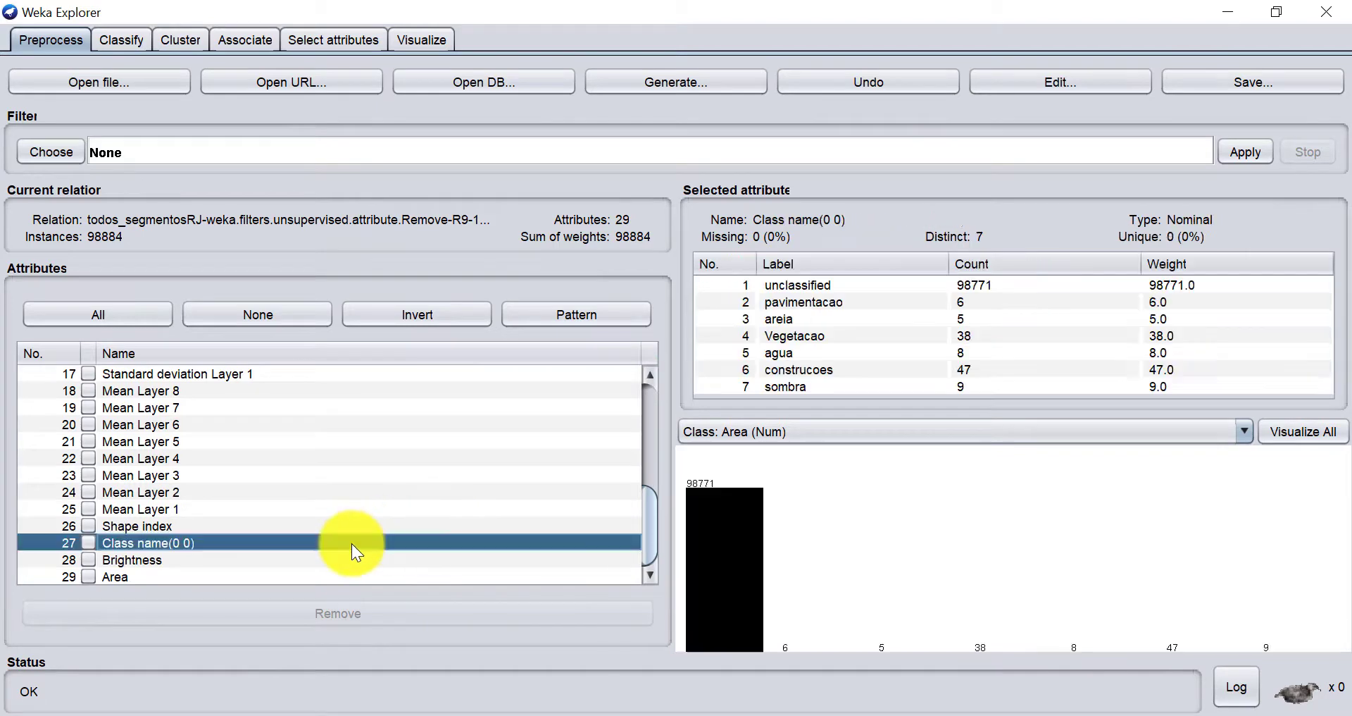
left_click(839, 435)
left_click(834, 568)
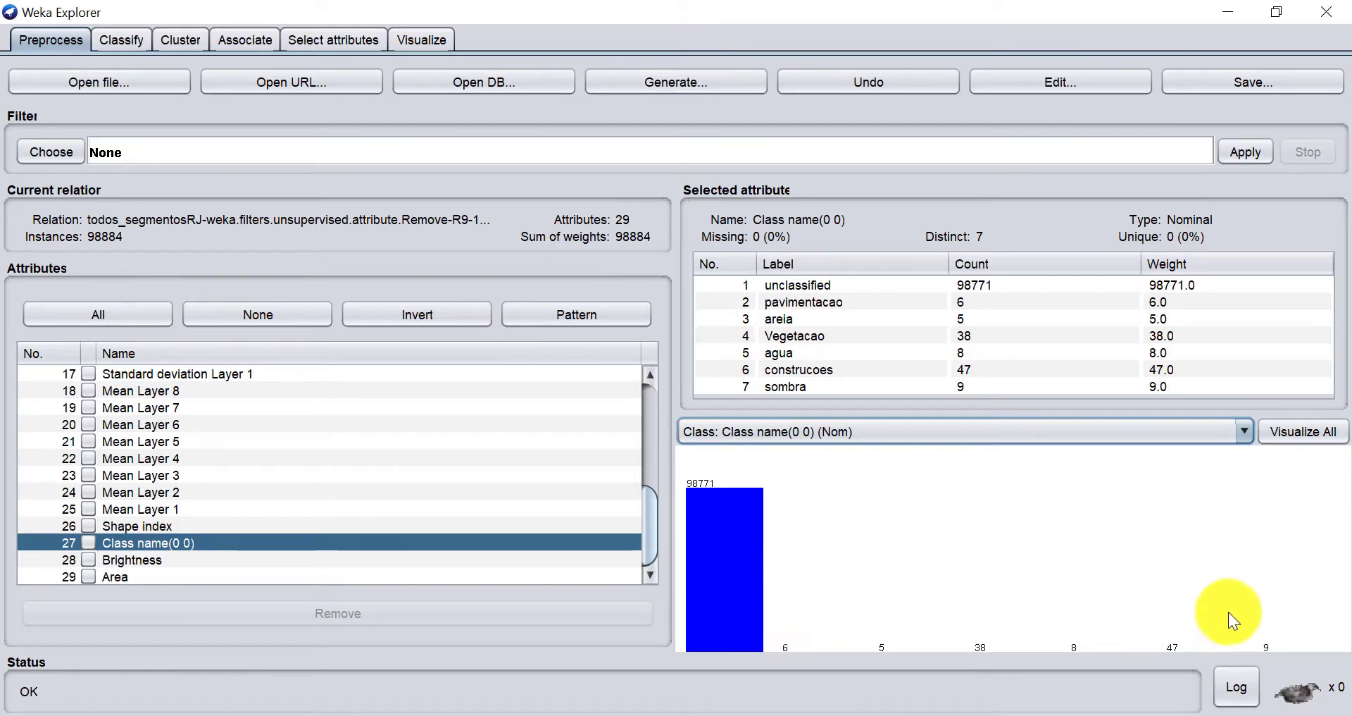
mouse_move(741, 574)
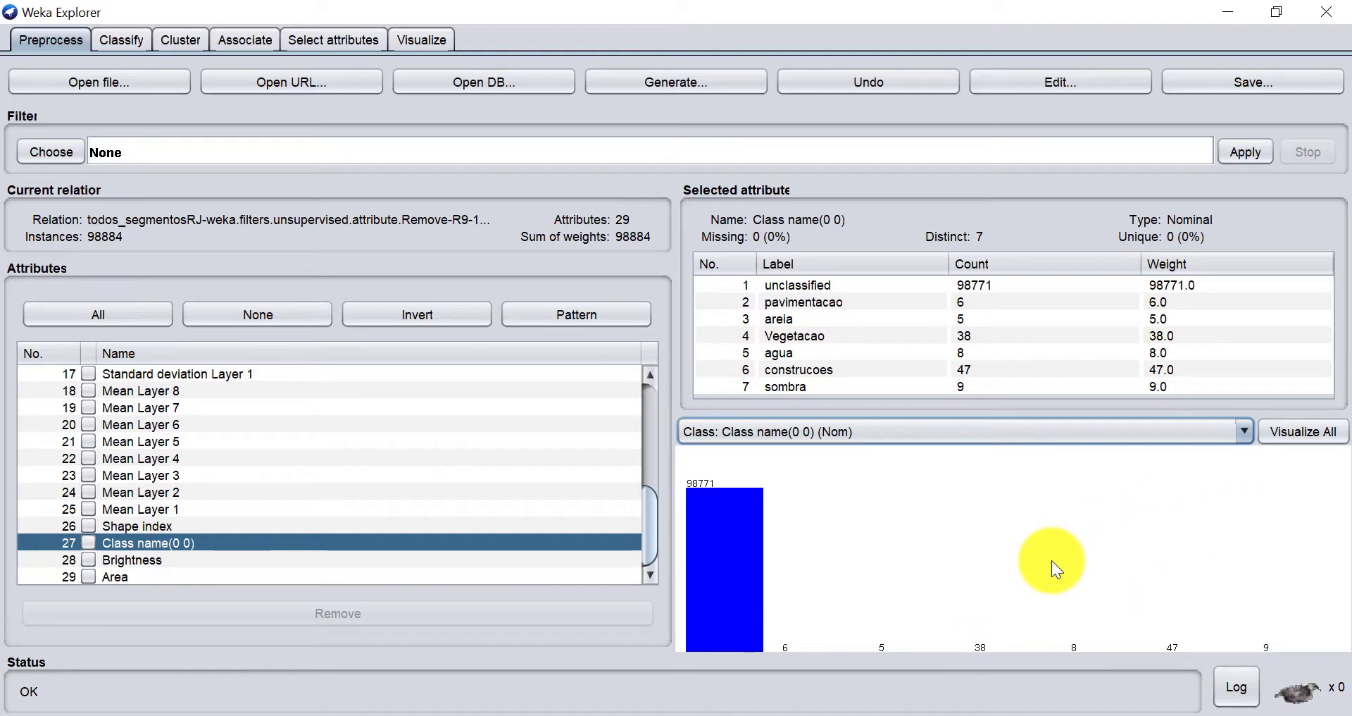
- Open the dataset for editing and review the Class name(0 0) column from the first to the last row
left_click(1080, 83)
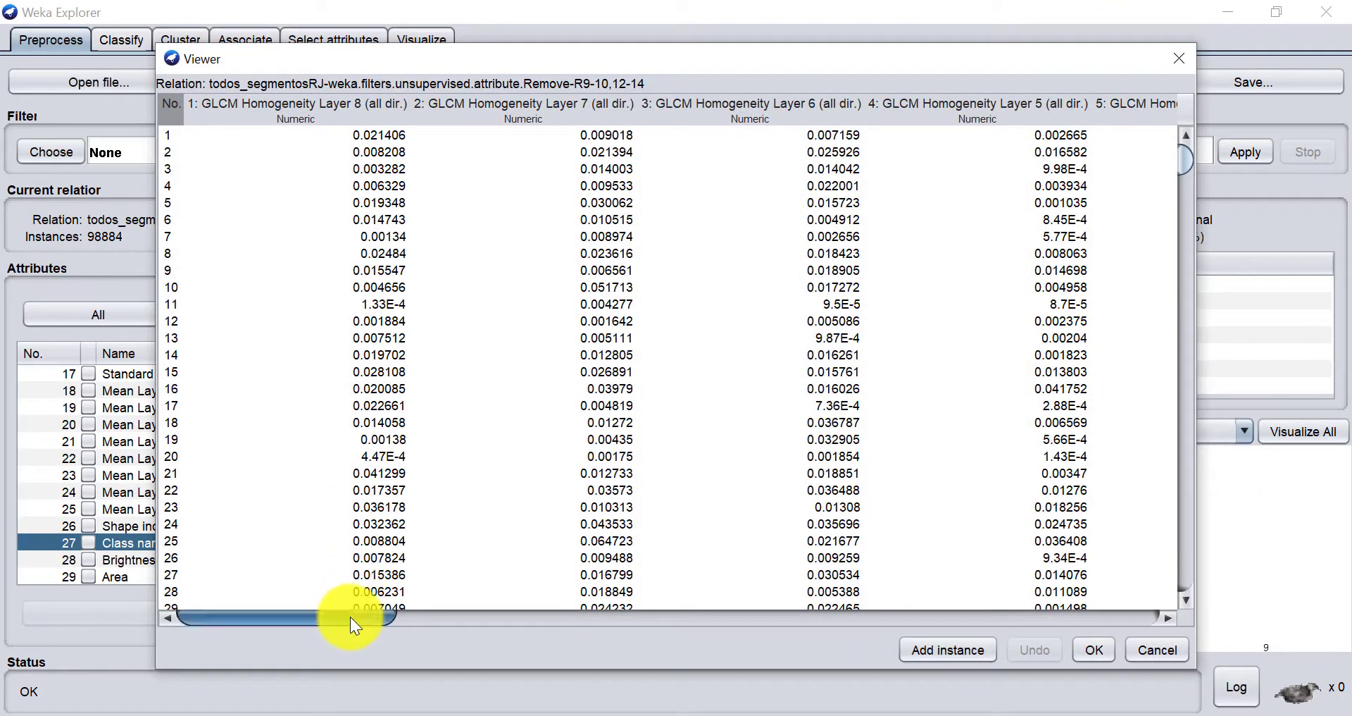
left_click_drag(349, 615, 1171, 574)
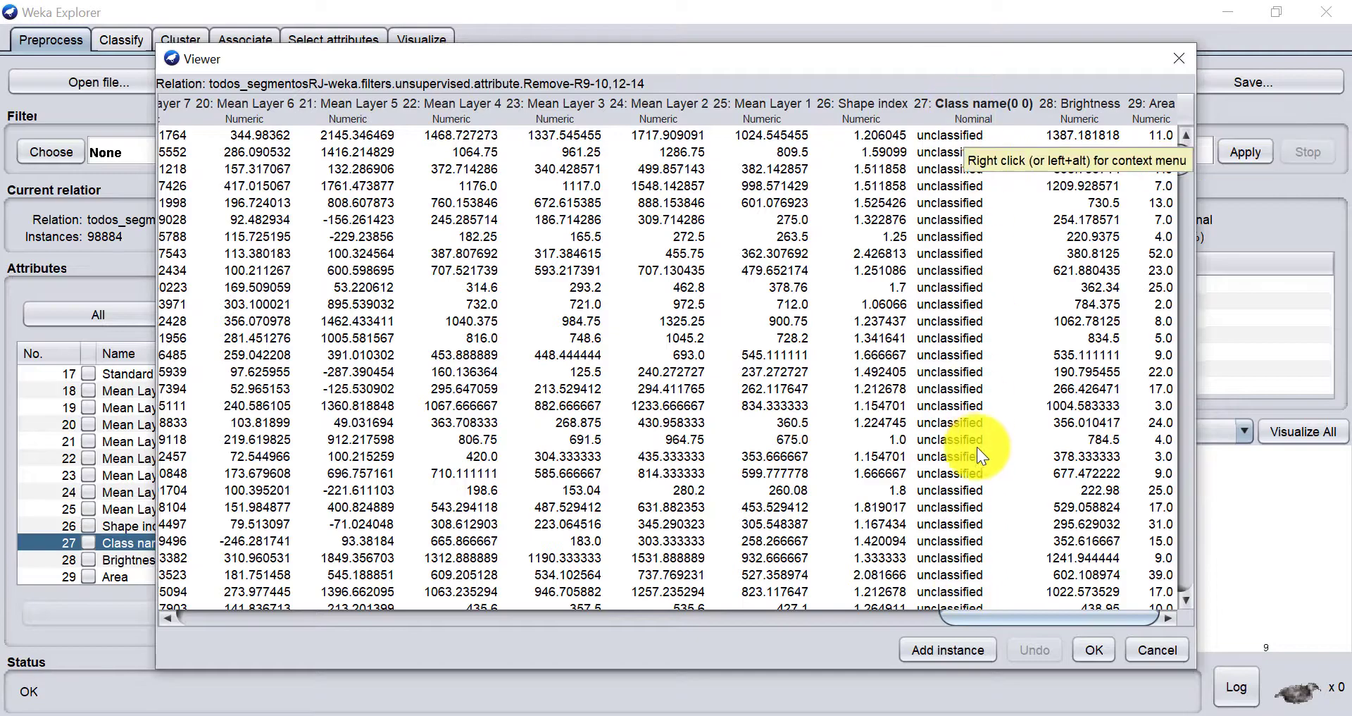
left_click(1183, 239)
left_click_drag(1185, 165, 1194, 574)
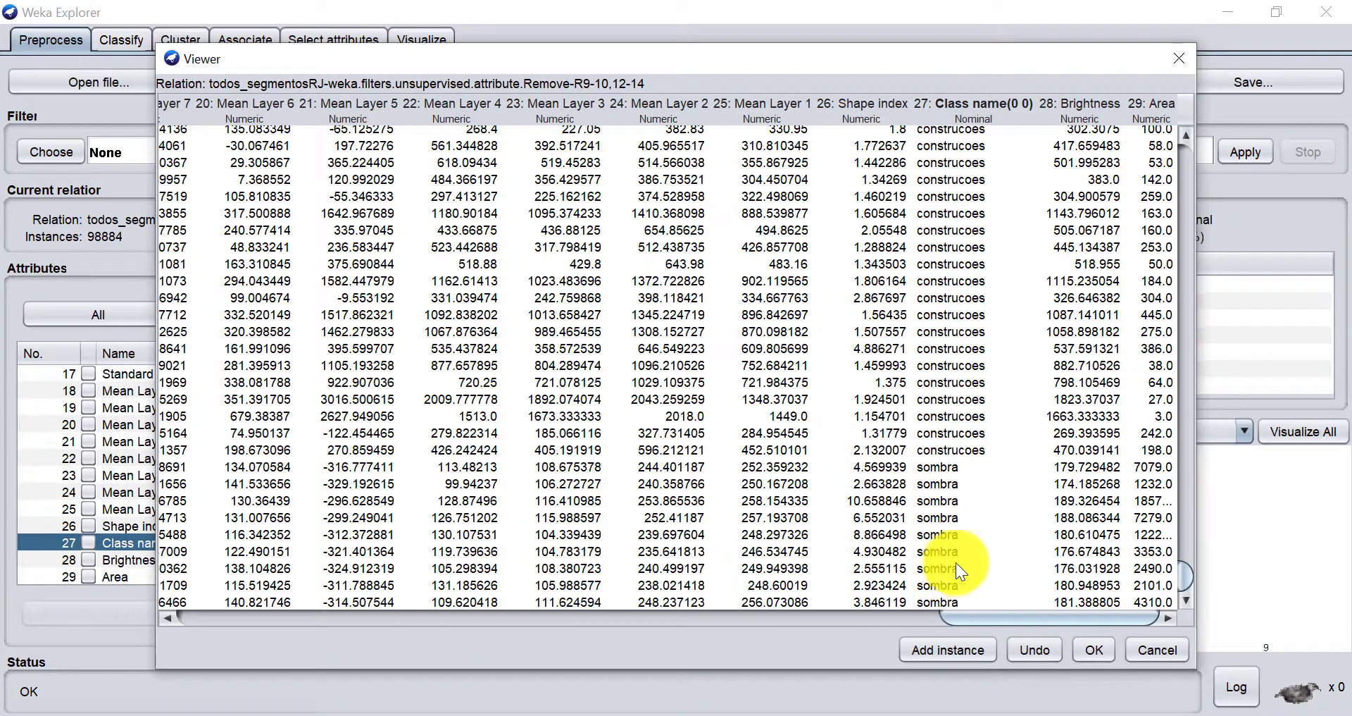
left_click_drag(1186, 574, 1169, 143)
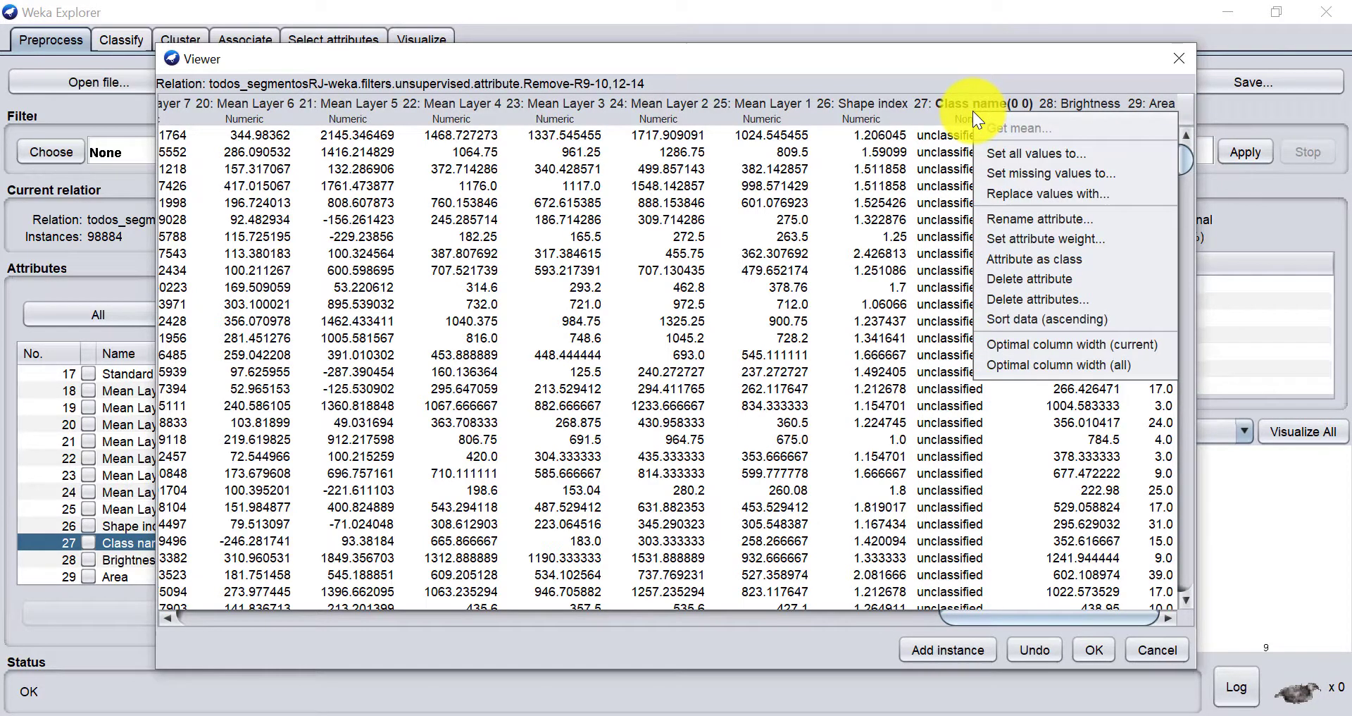
- Set all values of the Class name(0 0) column to unclassified, accept the edited data and display that attribute
left_click(989, 150)
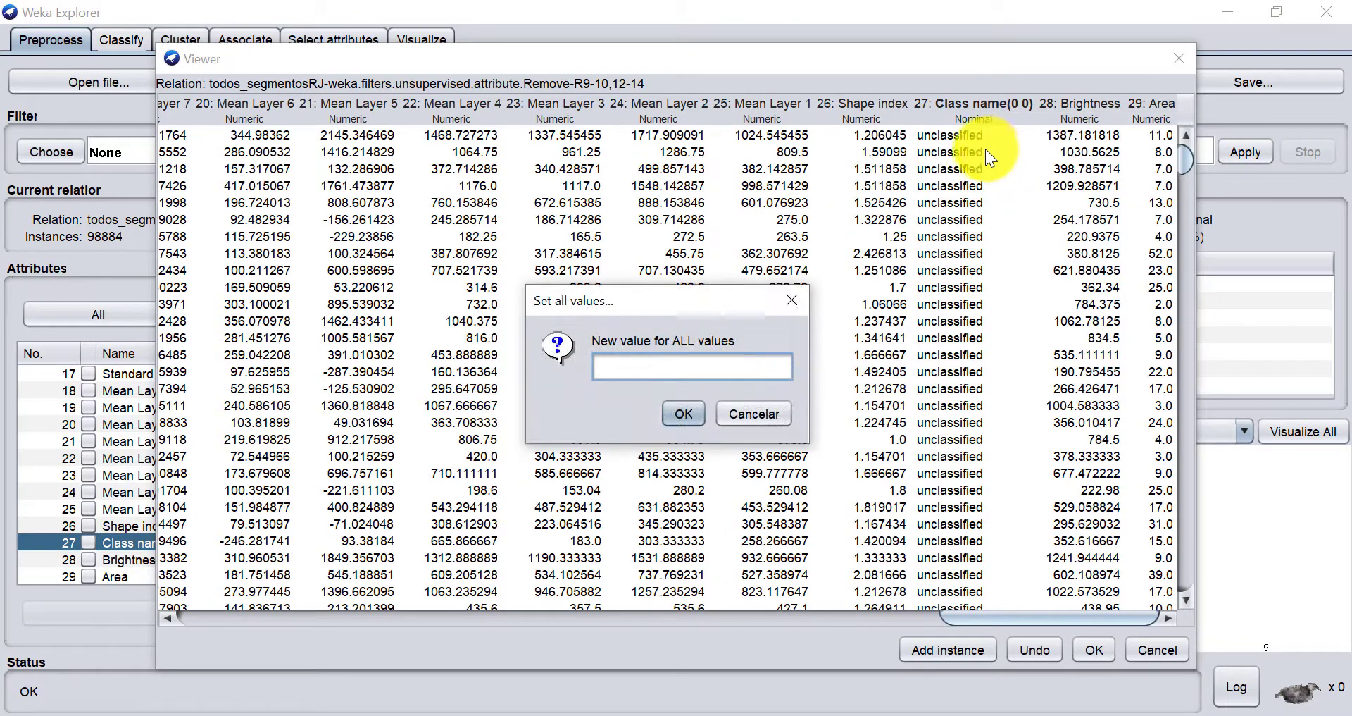
type("UNCLA")
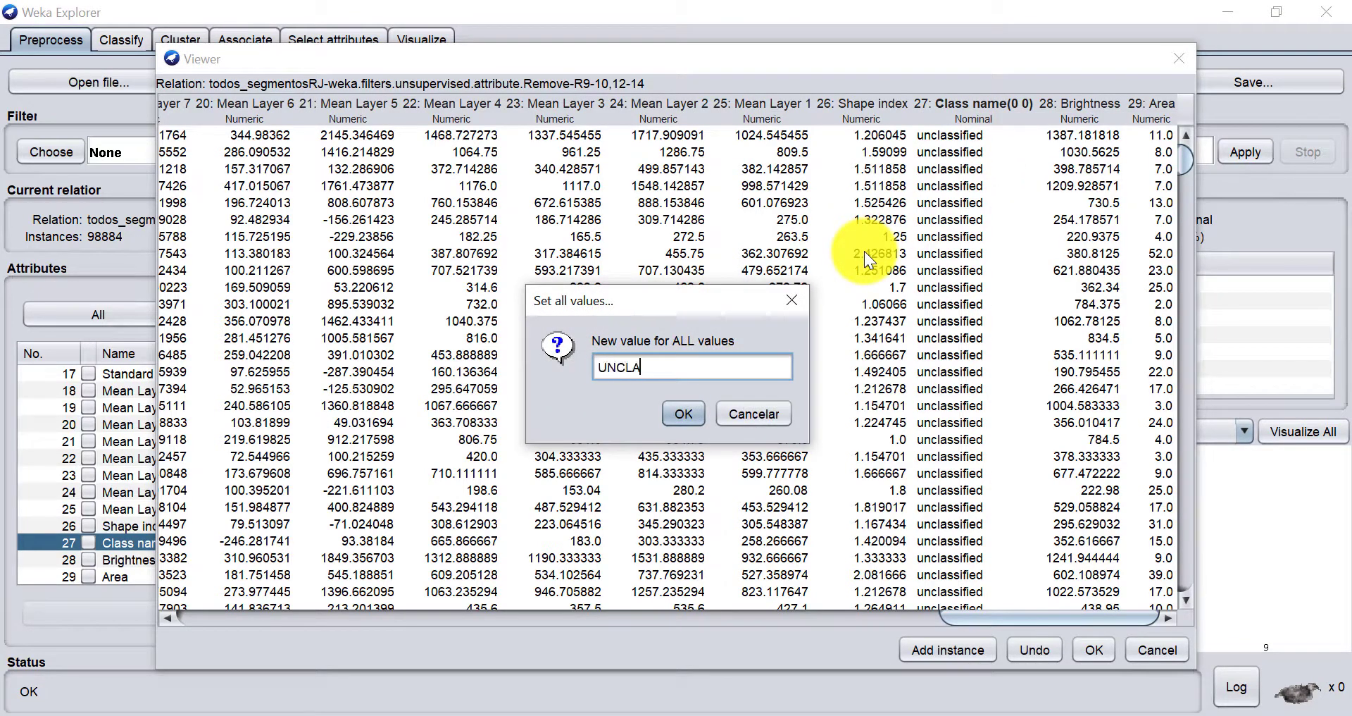
key("BackSpace")
key("BackSpace")
key("BackSpace")
key("BackSpace")
type("nclassified")
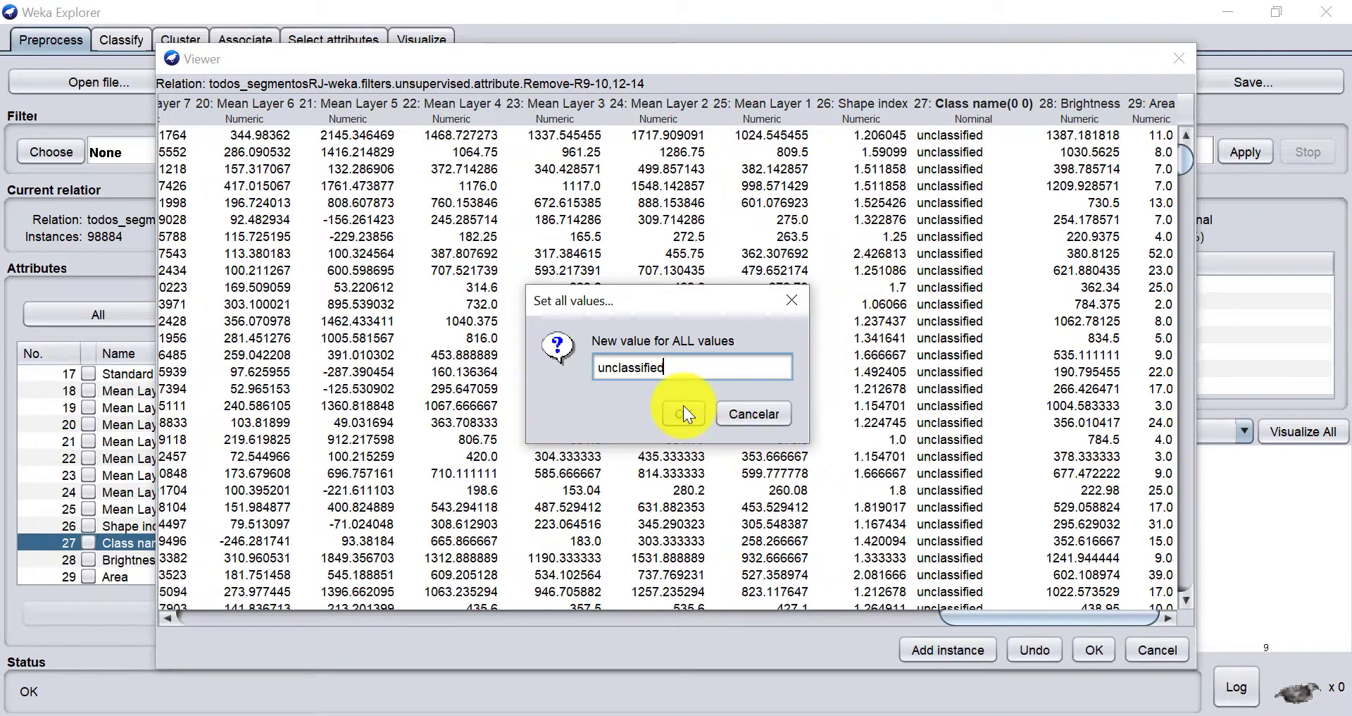
left_click(683, 411)
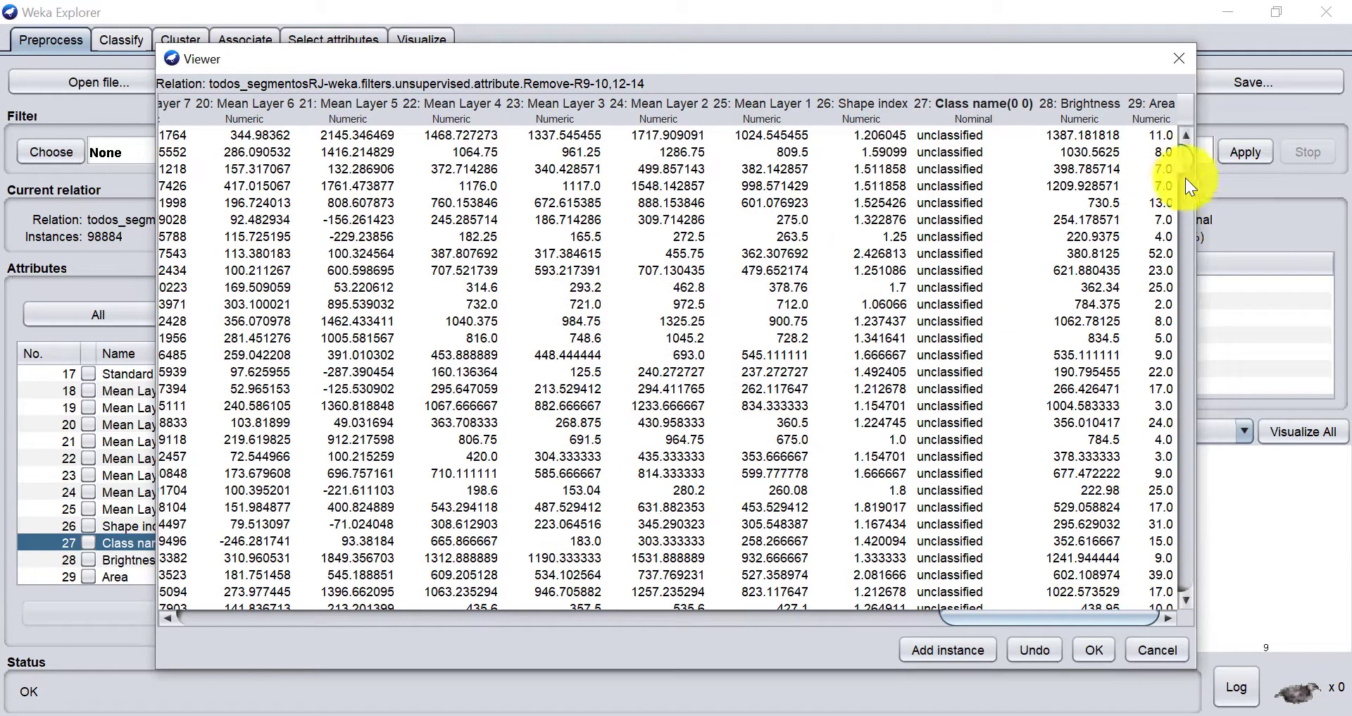
left_click_drag(1187, 163, 1171, 586)
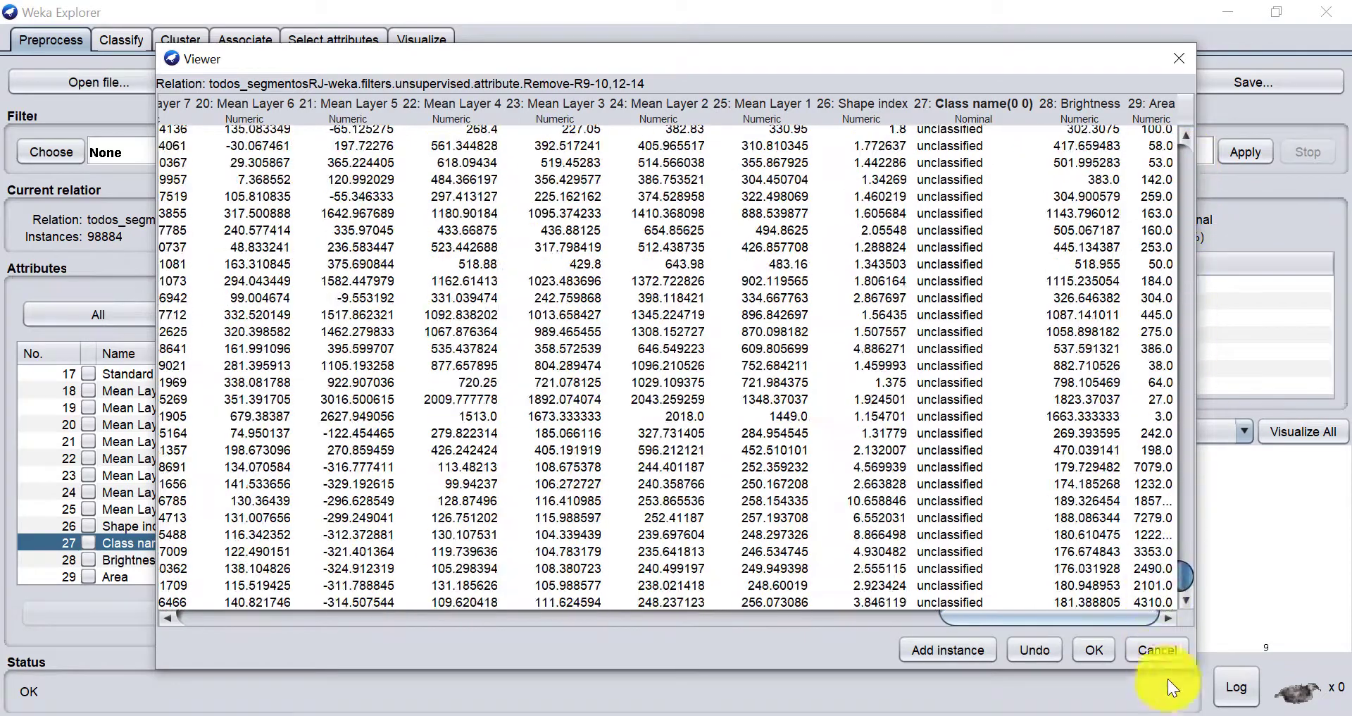
left_click(1095, 649)
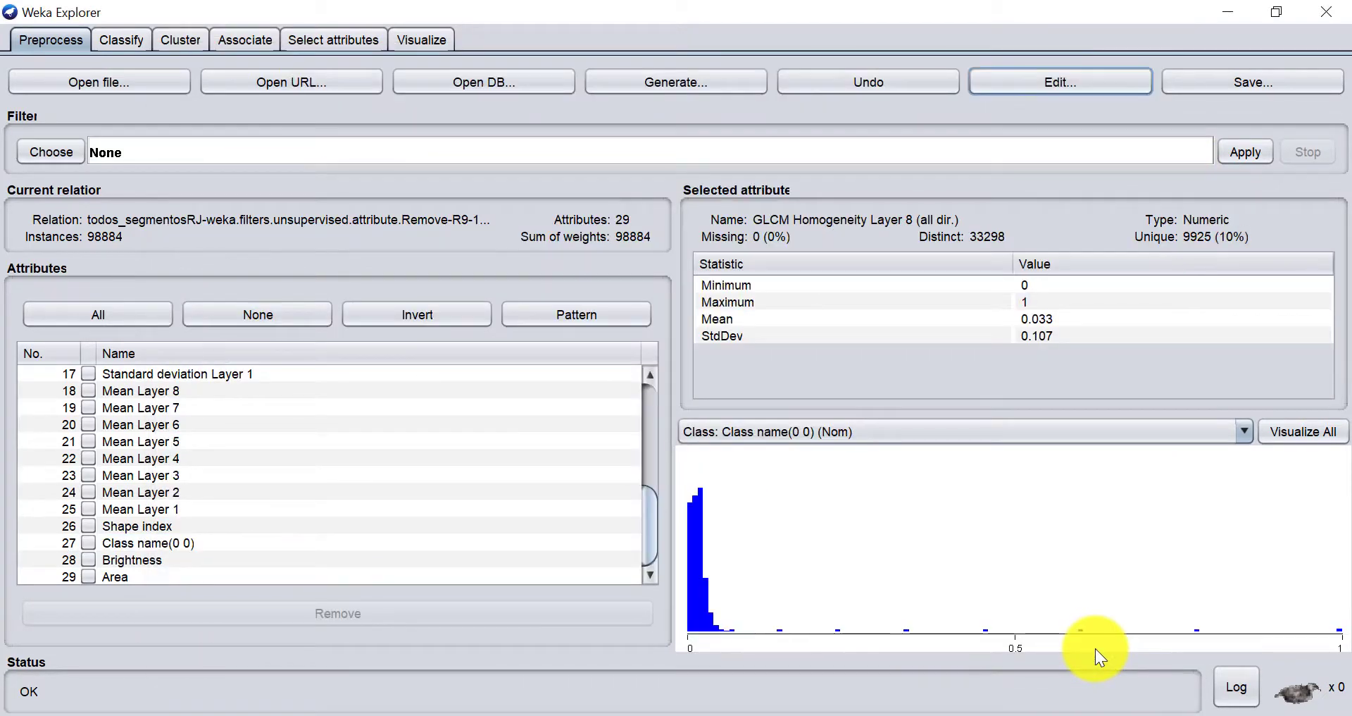
left_click(344, 544)
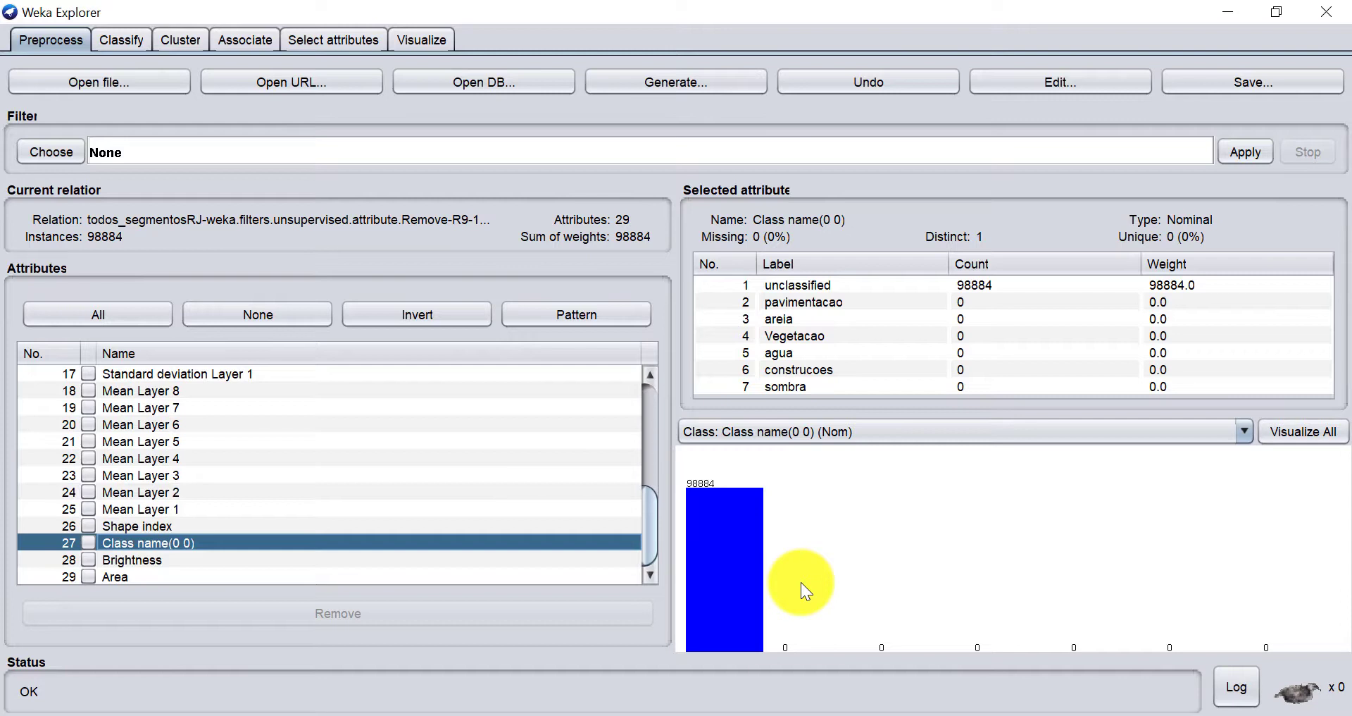
- Switch to the CSV_Gravacao folder in File Explorer and open todos_segmentosRJ_ARFF.arff in Notepad++
left_click(597, 713)
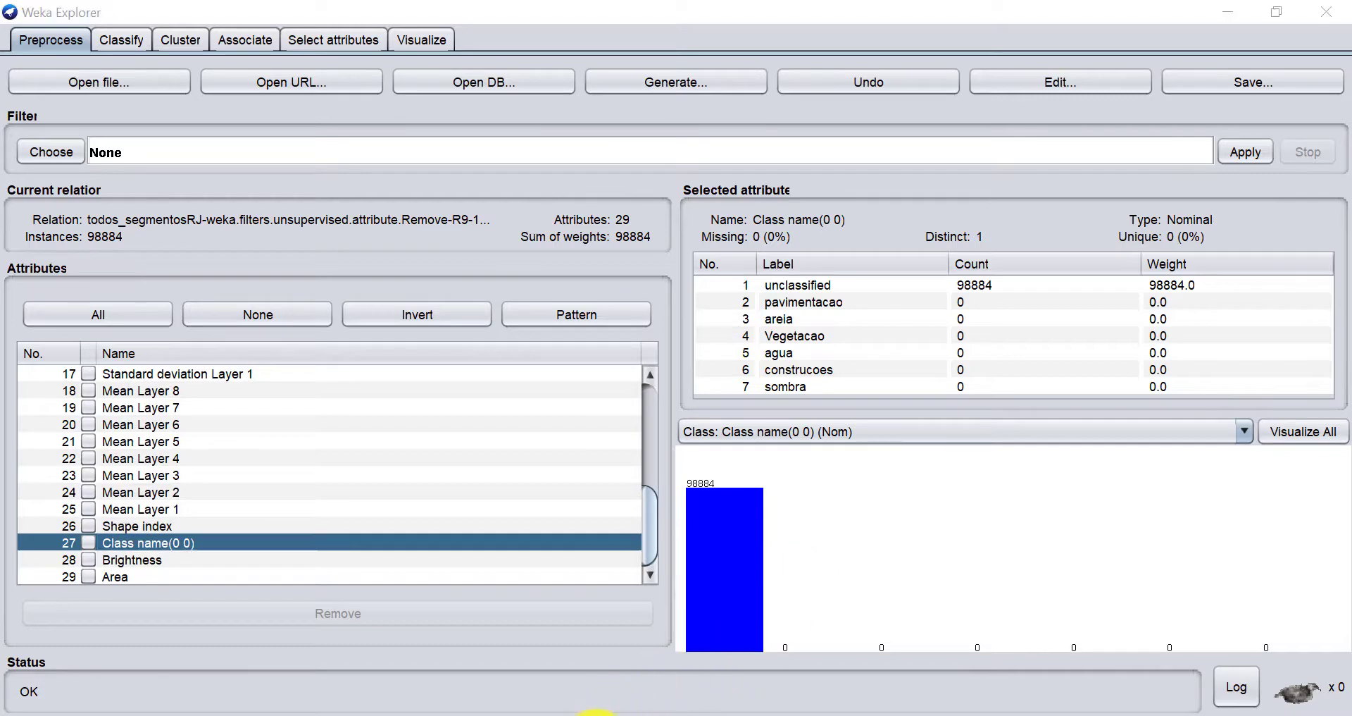
mouse_move(788, 677)
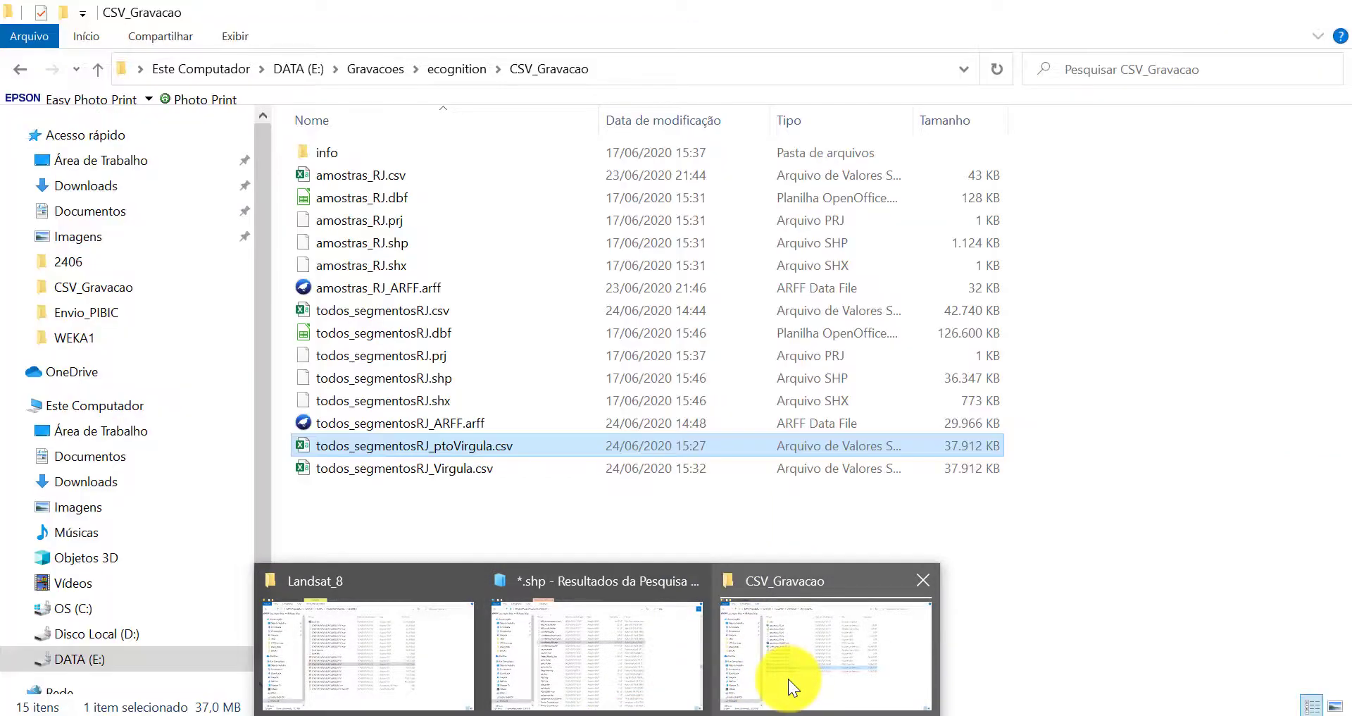
left_click(802, 673)
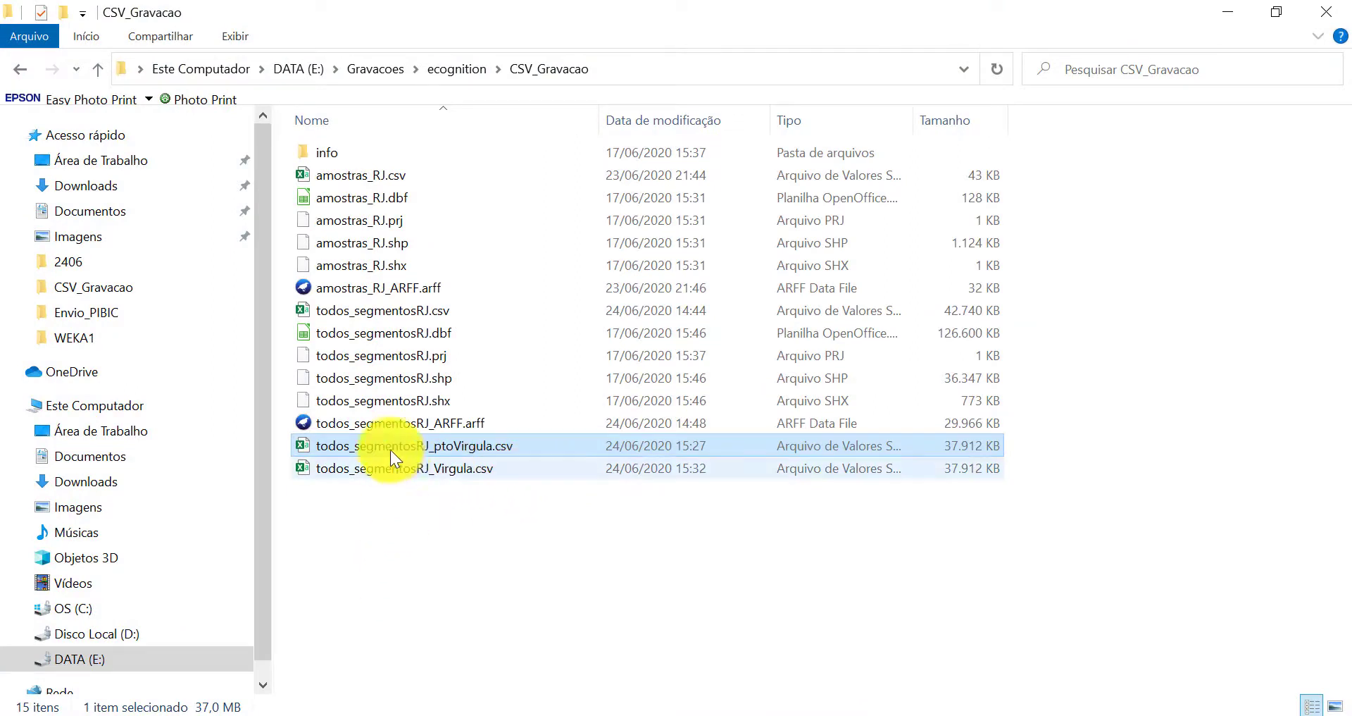
left_click(371, 428)
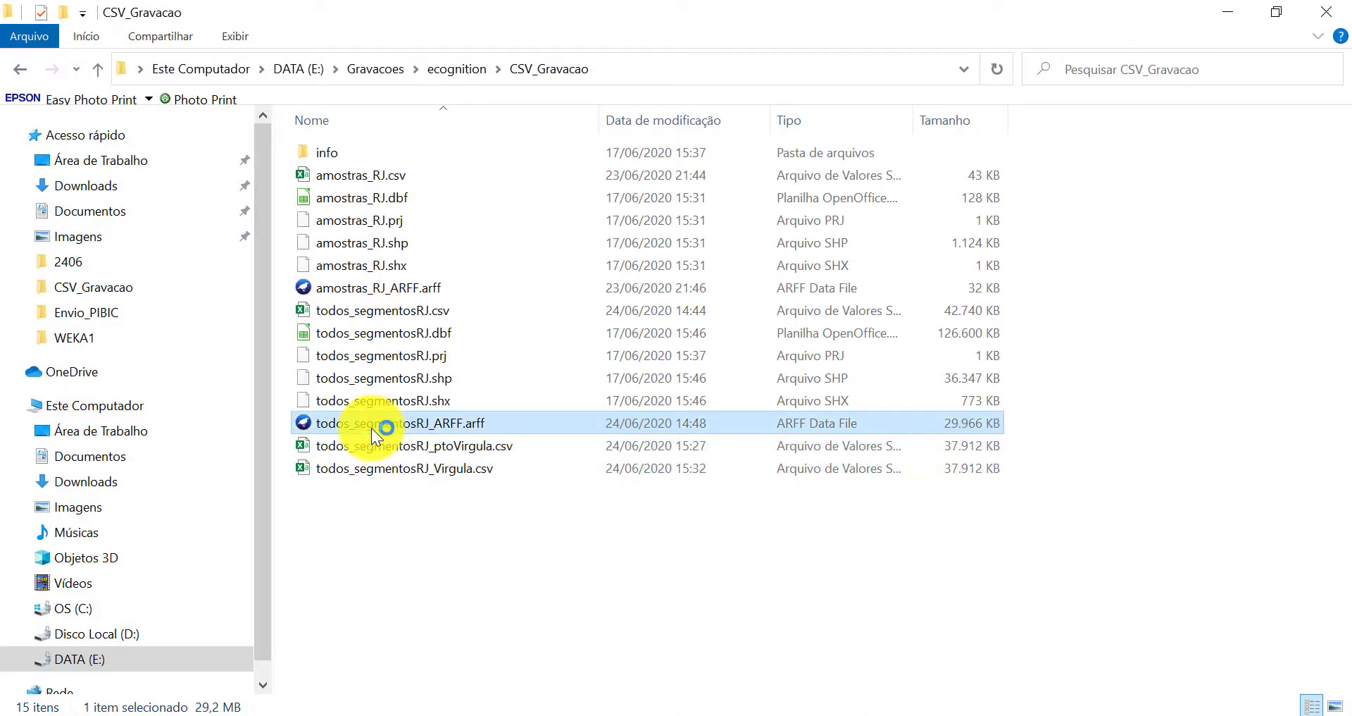
double_click(370, 429)
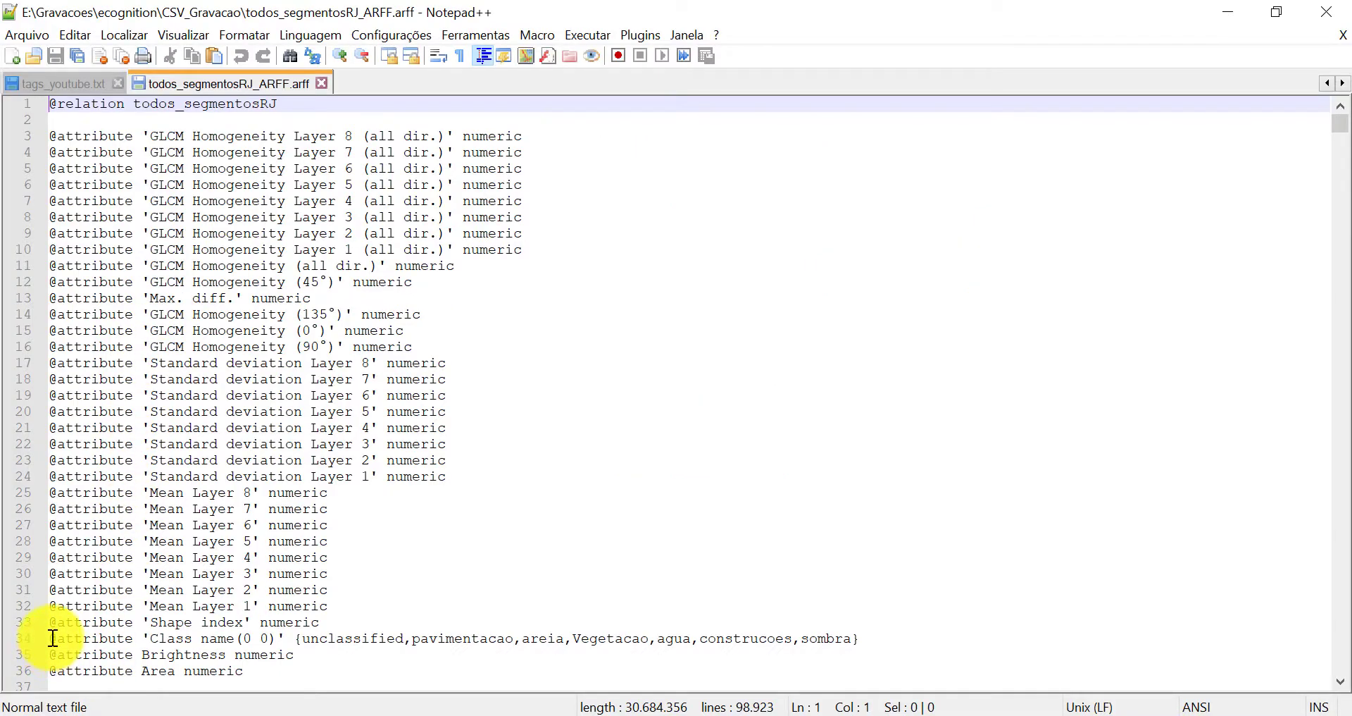
- Copy the whole 'Class name(0 0)' attribute line, including its class list, from the todos_segmentosRJ_ARFF.arff header
left_click_drag(49, 639, 583, 619)
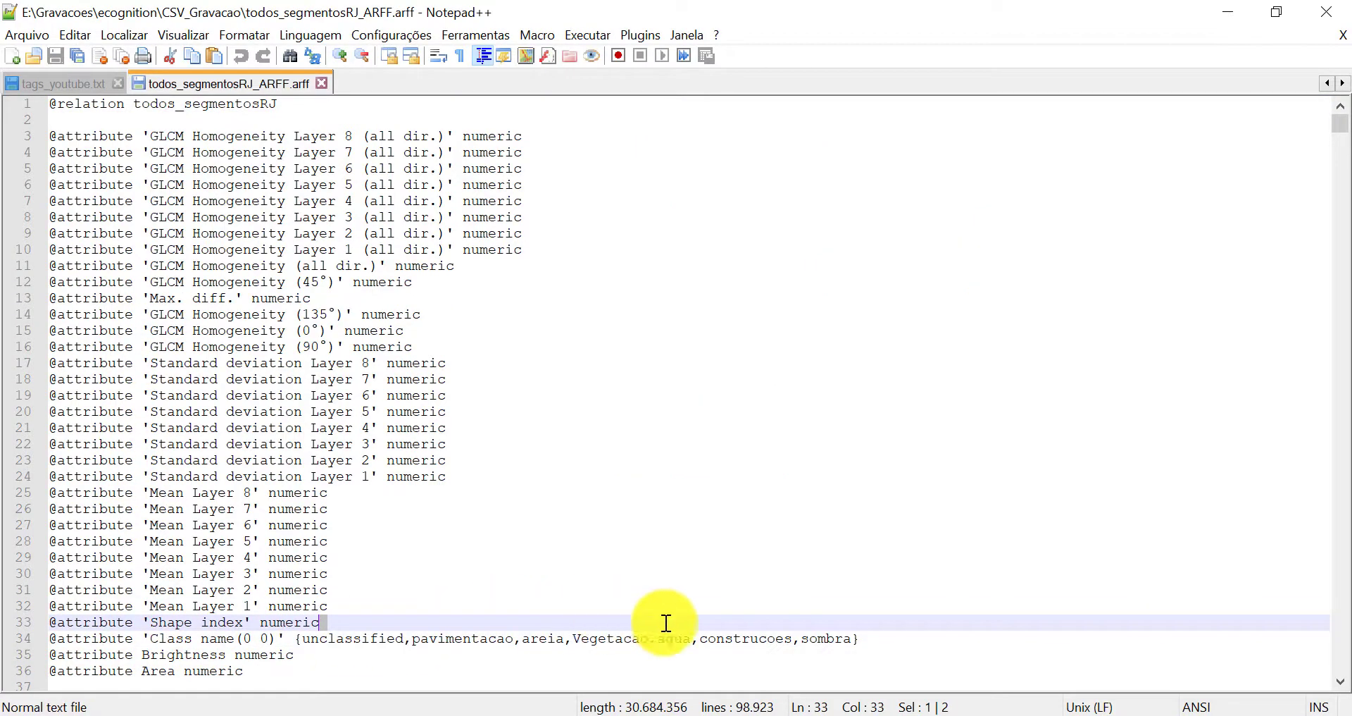
left_click_drag(931, 633, 861, 640)
key("ctrl+c")
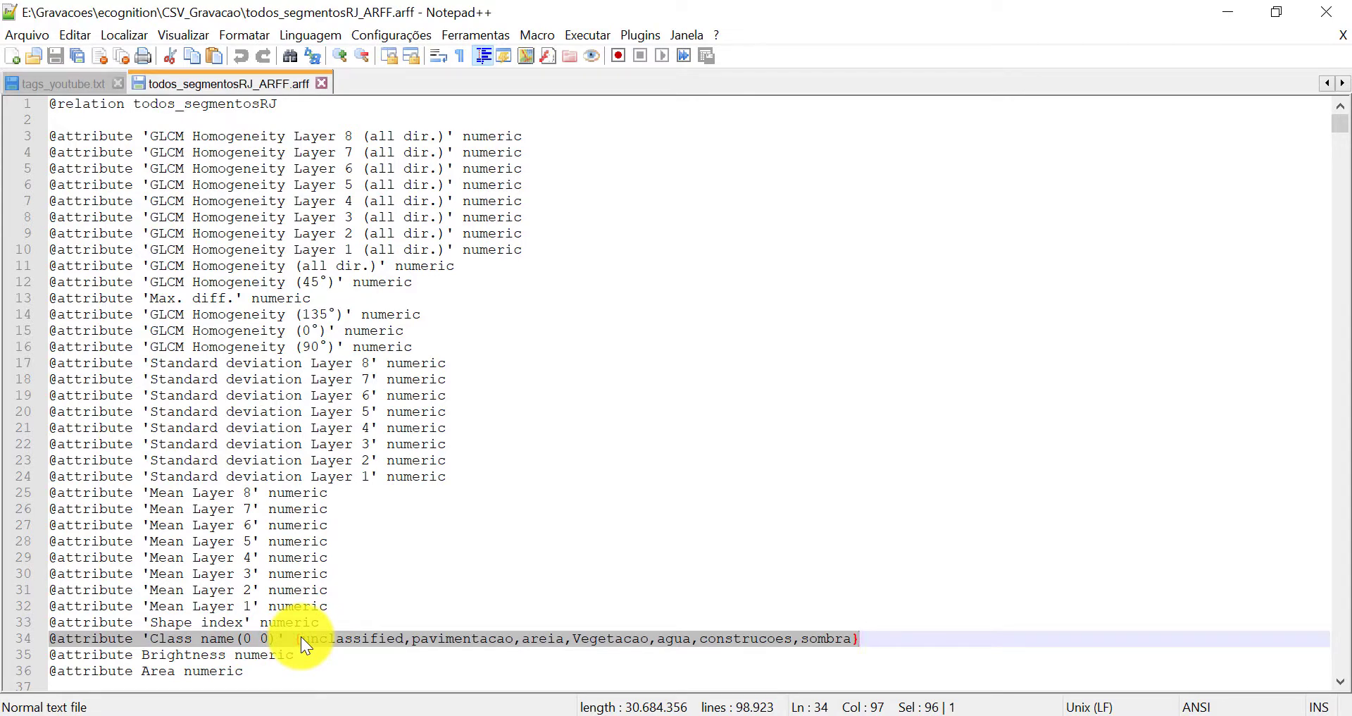
right_click(346, 641)
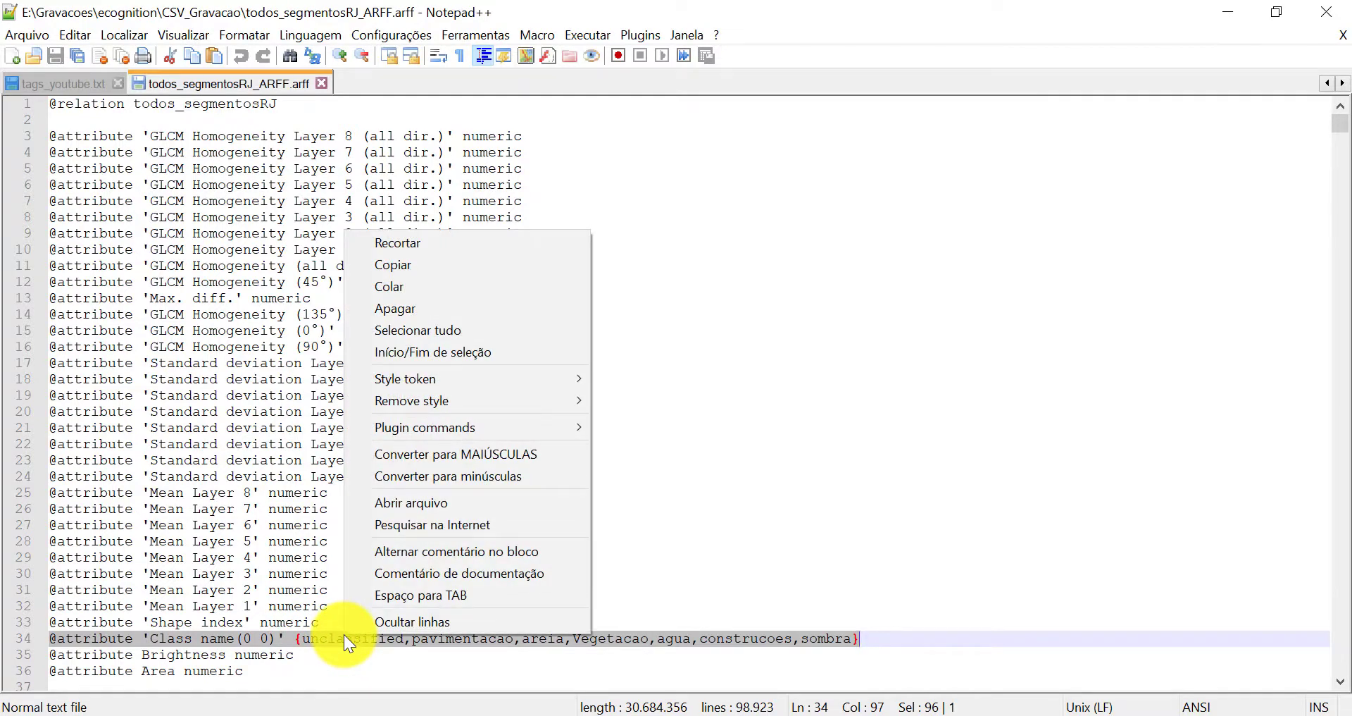
left_click(395, 266)
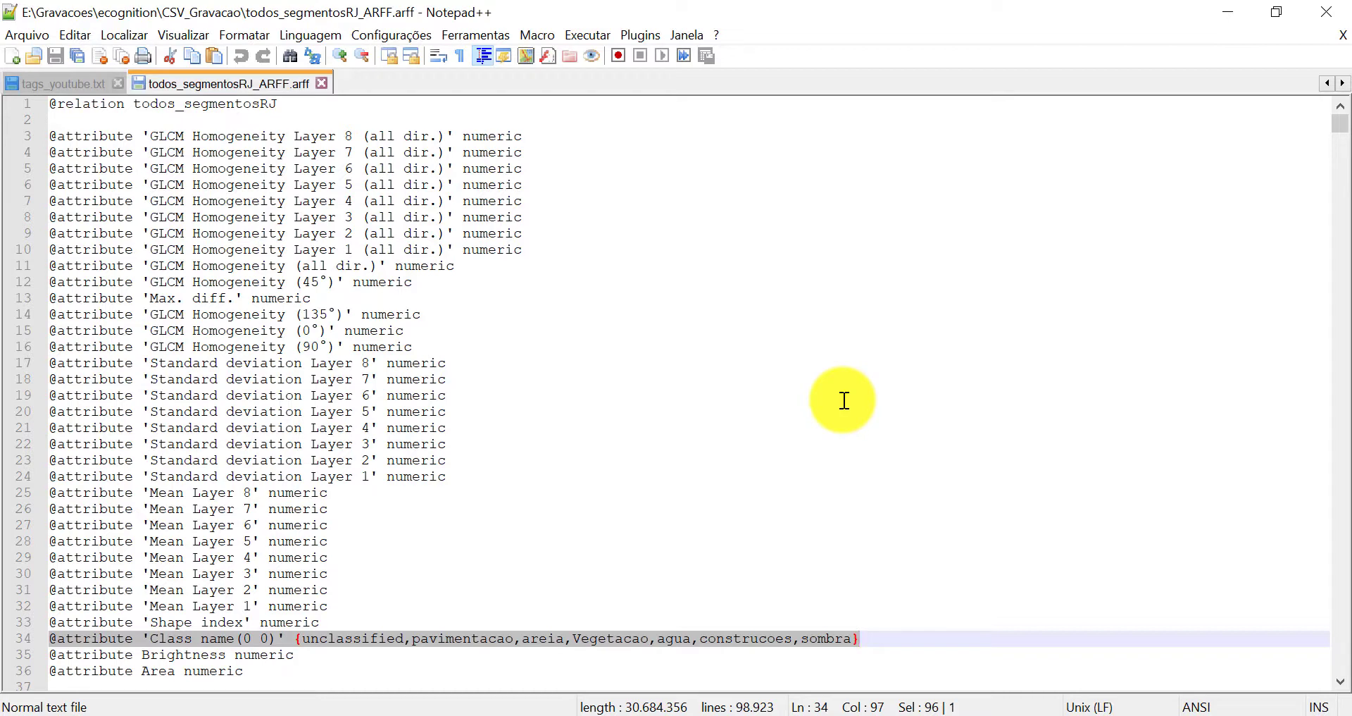
- Replace the 'Class name(0 0)' attribute line in amostras_RJ_ARFF.arff with the copied line, save it, and close the editor and folder windows
left_click(598, 715)
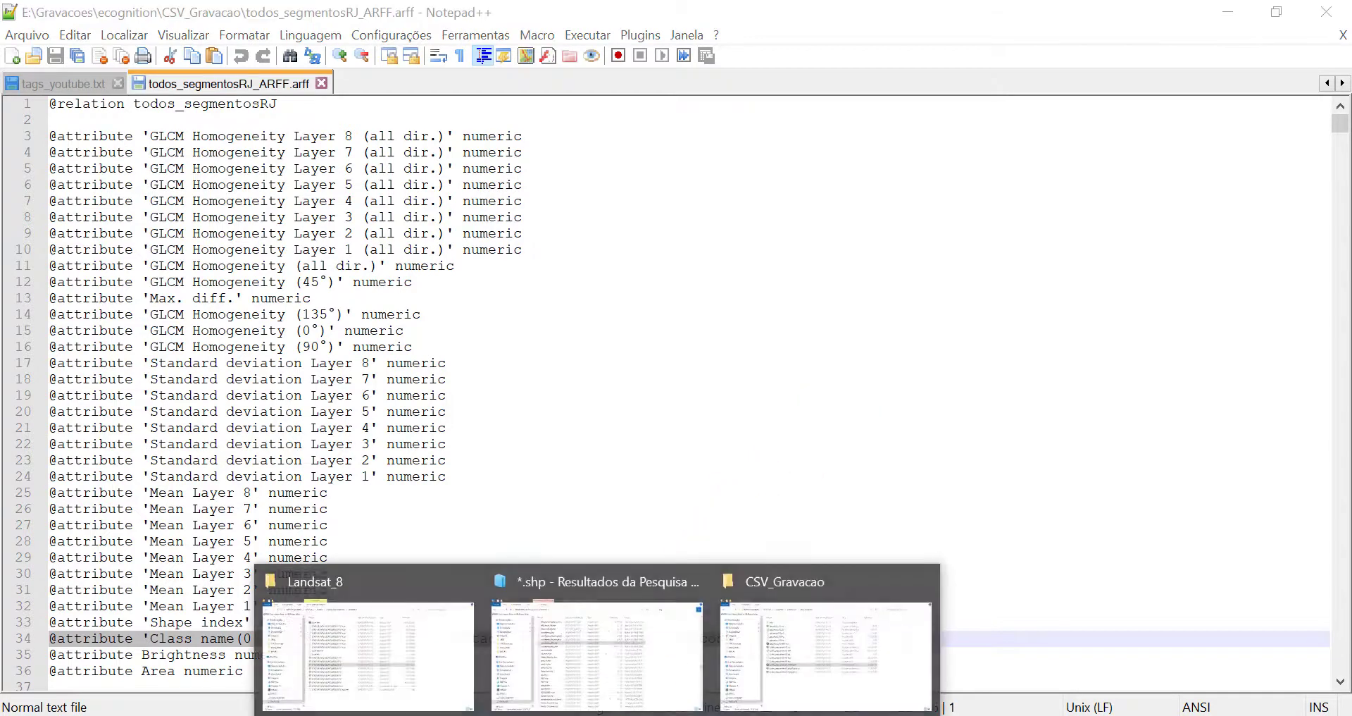
left_click(57, 563)
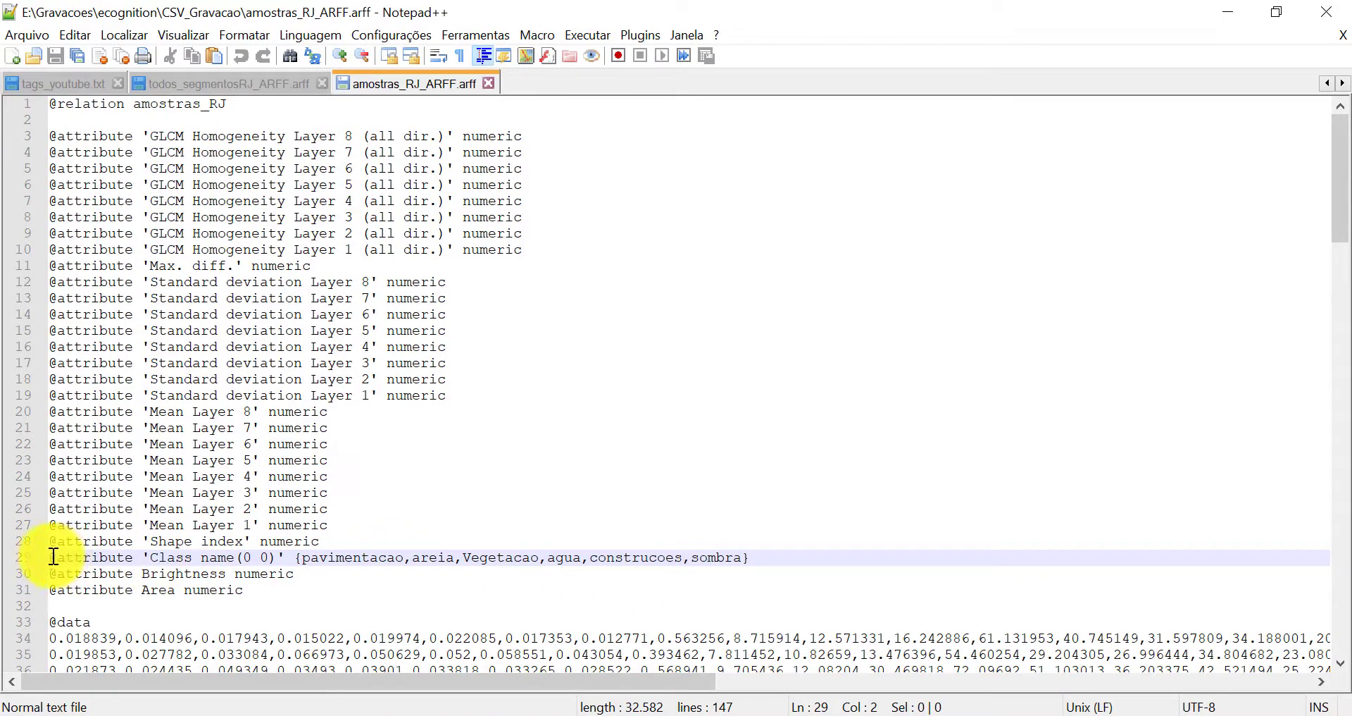
left_click_drag(51, 556, 751, 560)
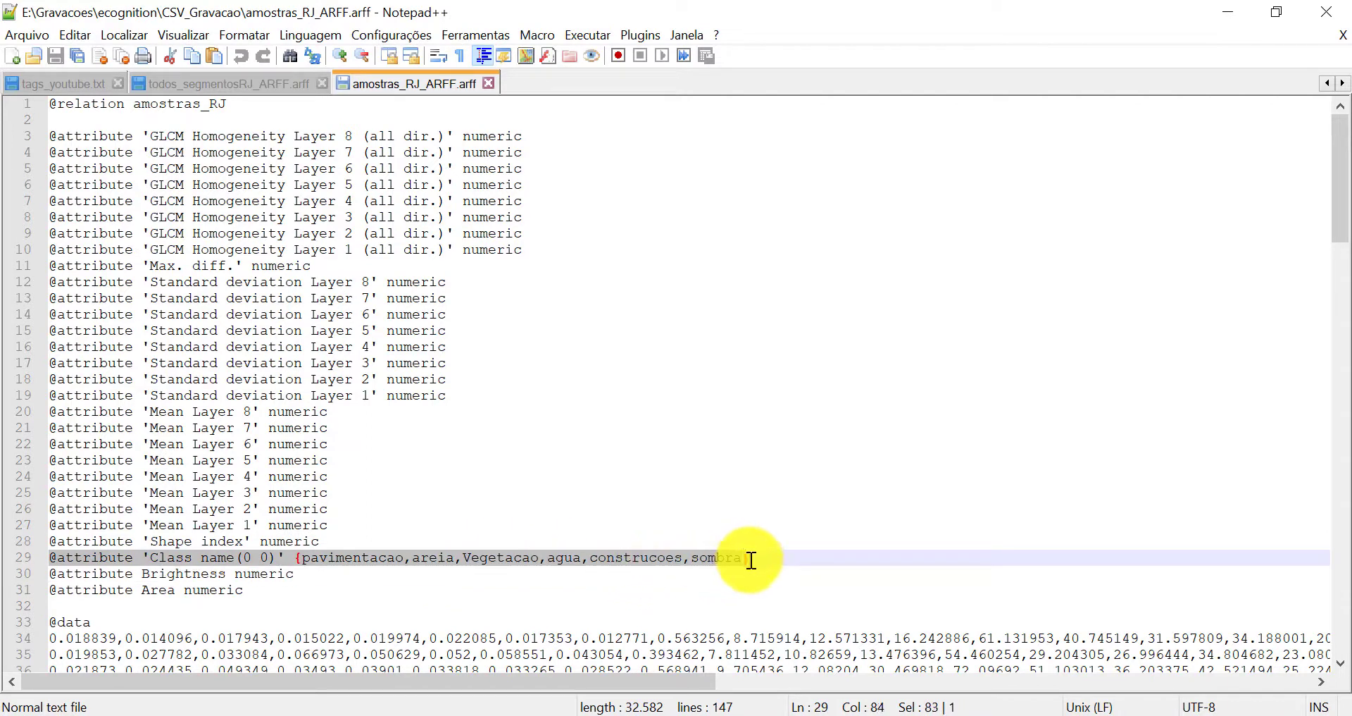
key("ctrl+v")
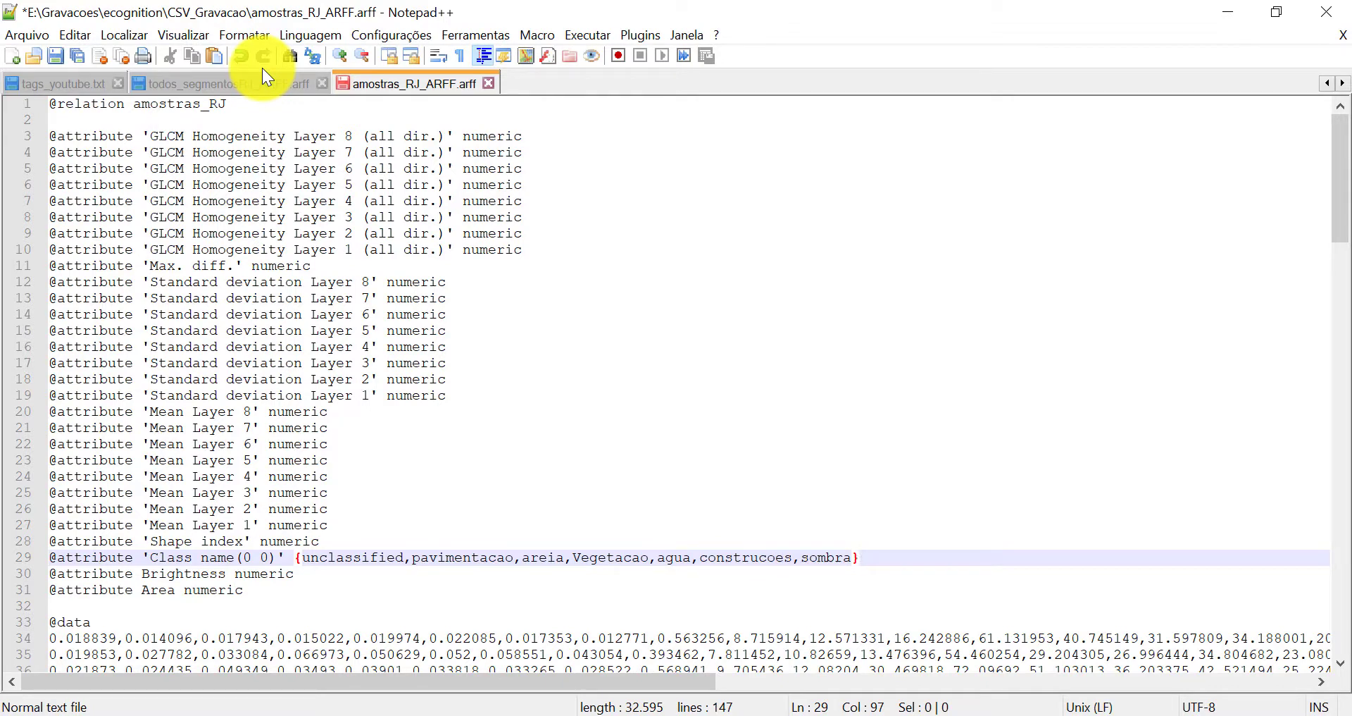
left_click(57, 54)
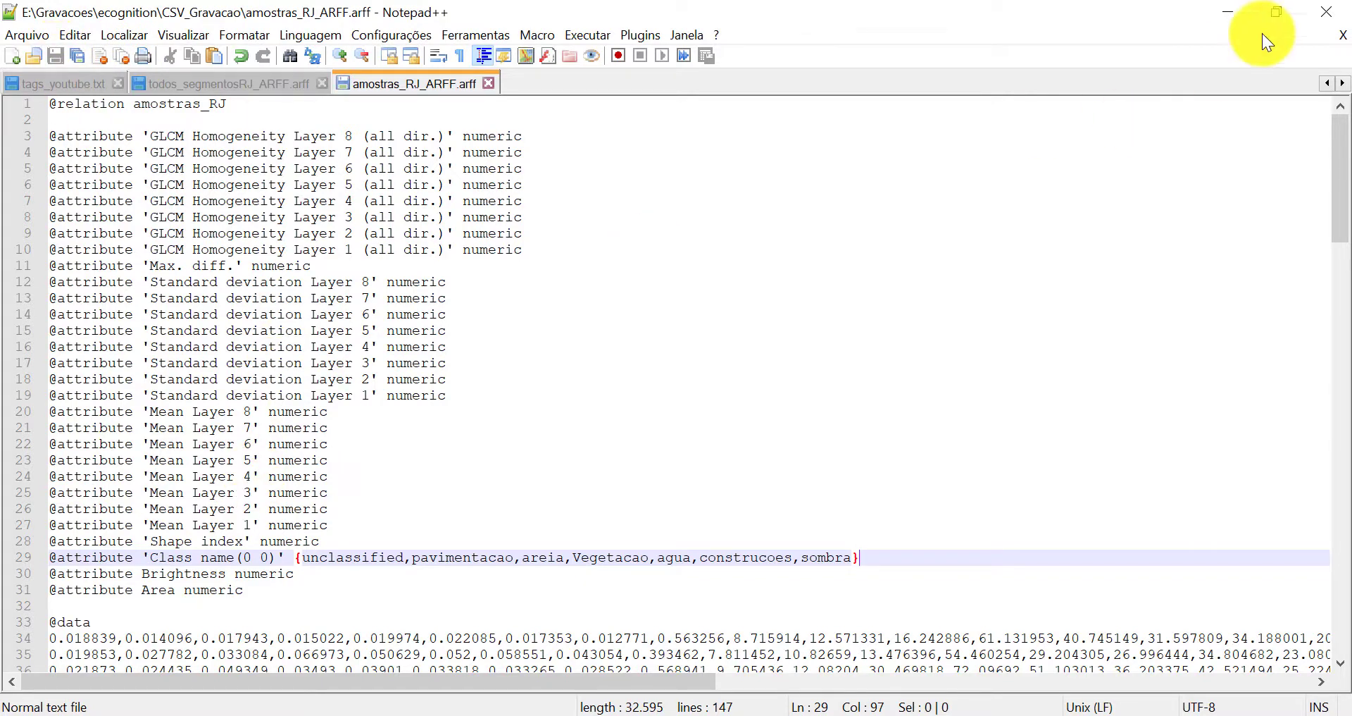
left_click(1321, 21)
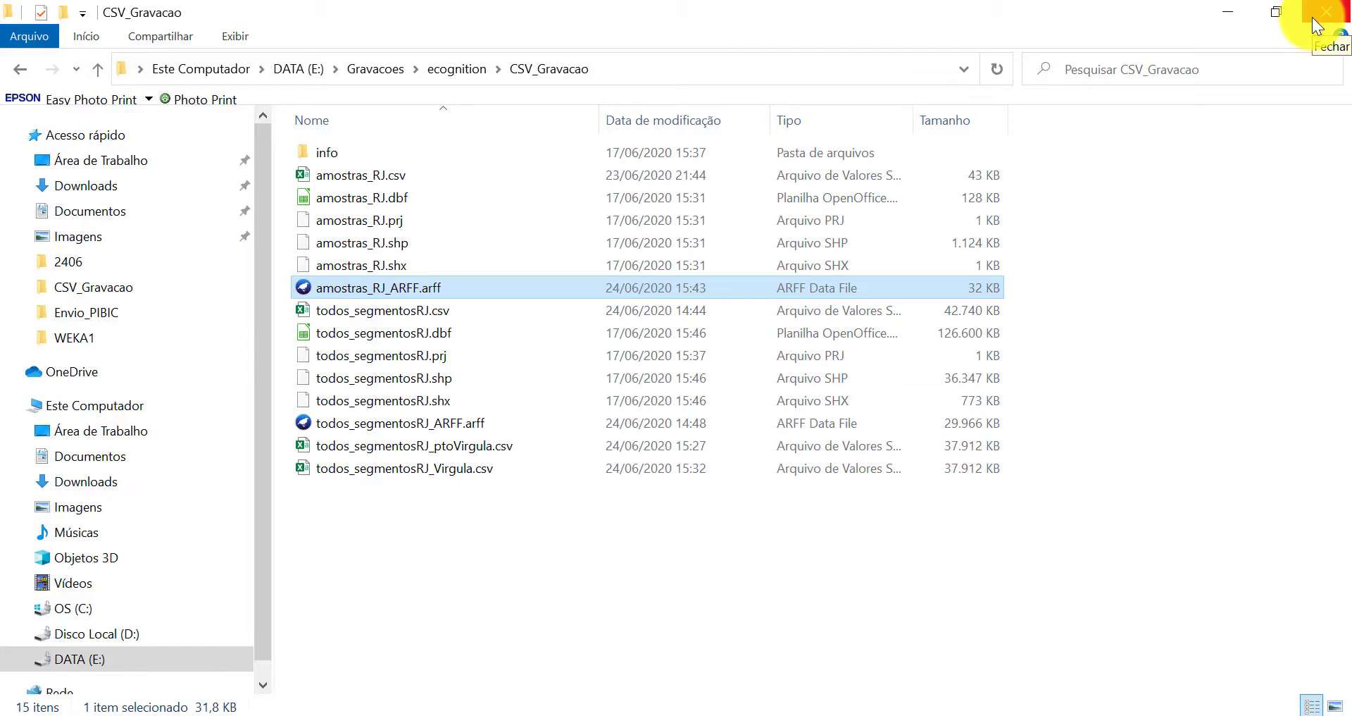
left_click(1313, 17)
- Load amostras_RJ_ARFF.arff in Weka Explorer and display Class name(0 0) with the chart's class set to Class name(0 0) (Nom)
left_click(180, 86)
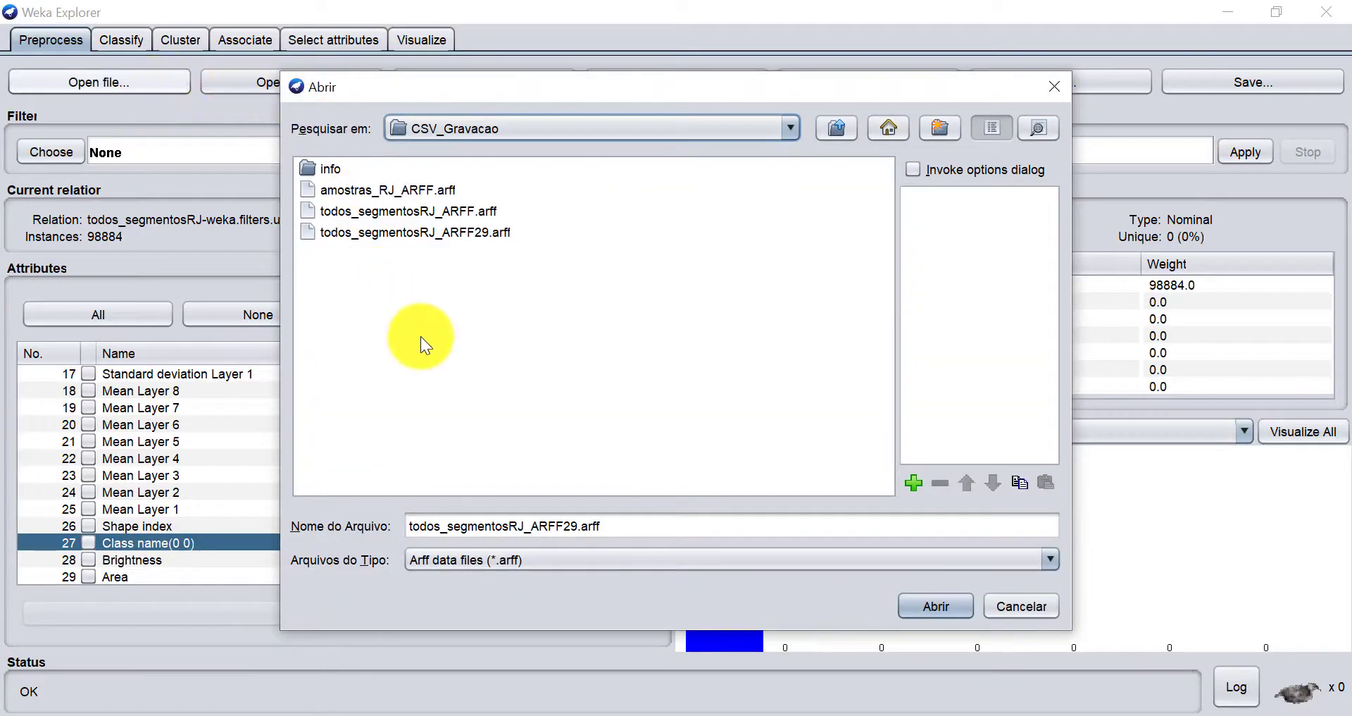
left_click(370, 191)
left_click(934, 607)
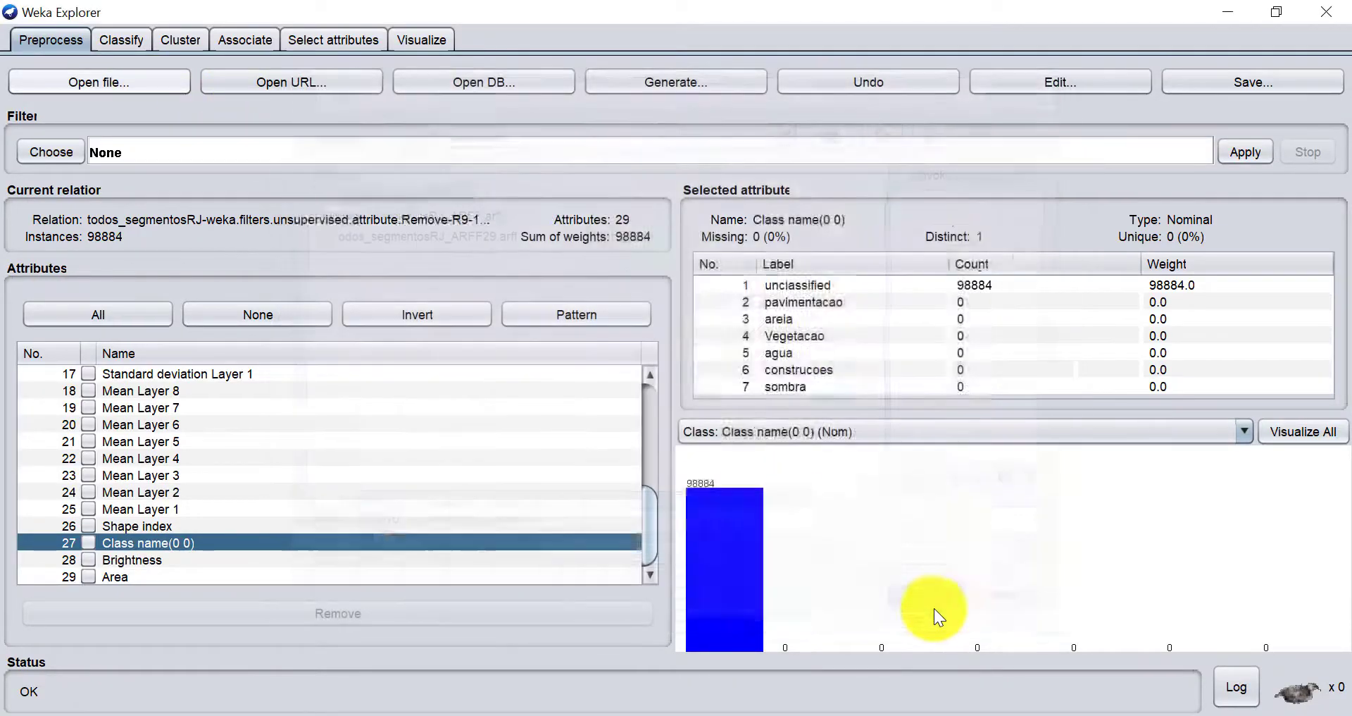
left_click(413, 546)
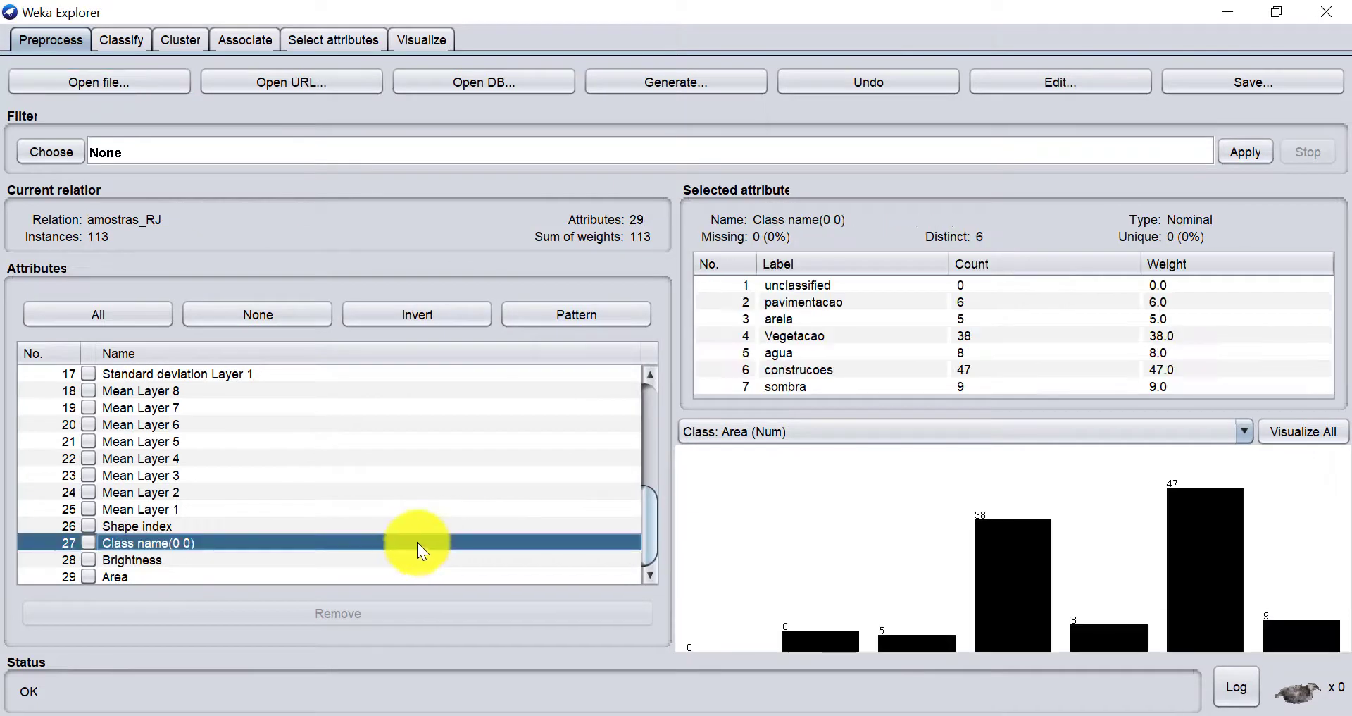
left_click(841, 428)
left_click(810, 564)
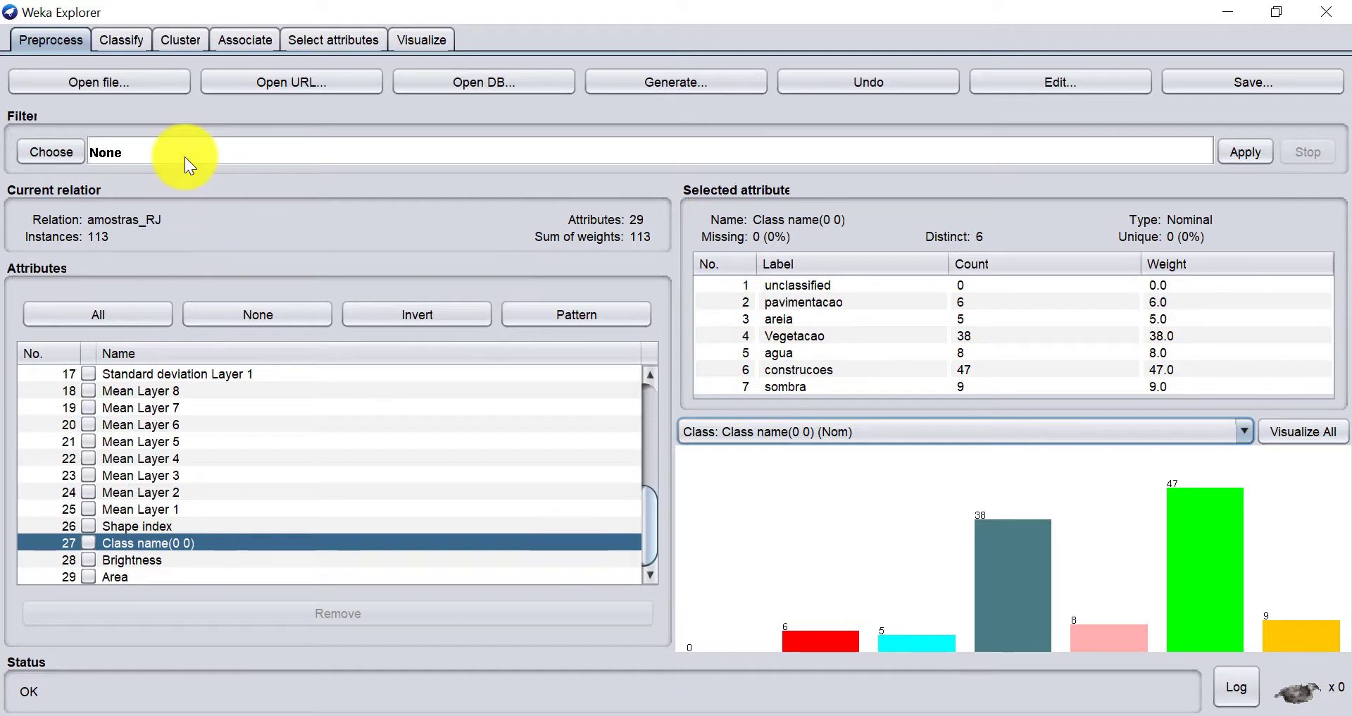
- Set the classifier for the classification to RandomForest from the trees group
left_click(117, 40)
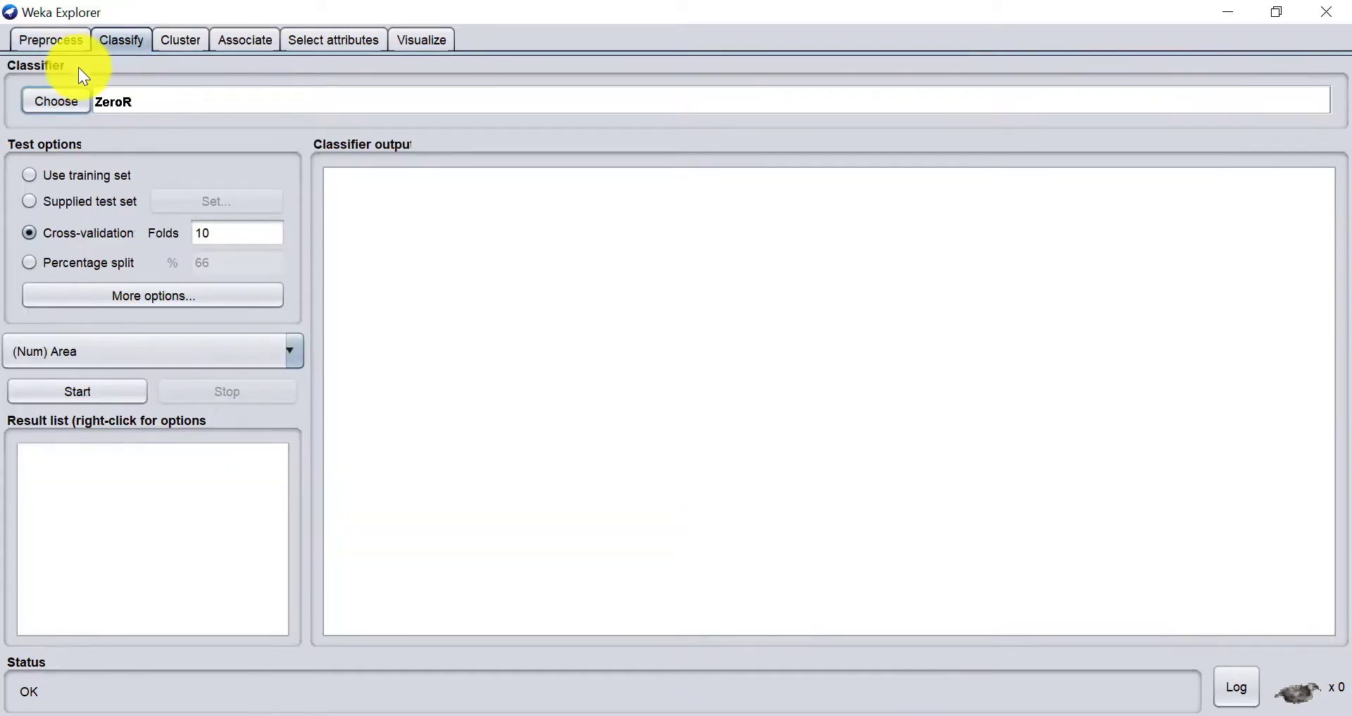
left_click(56, 101)
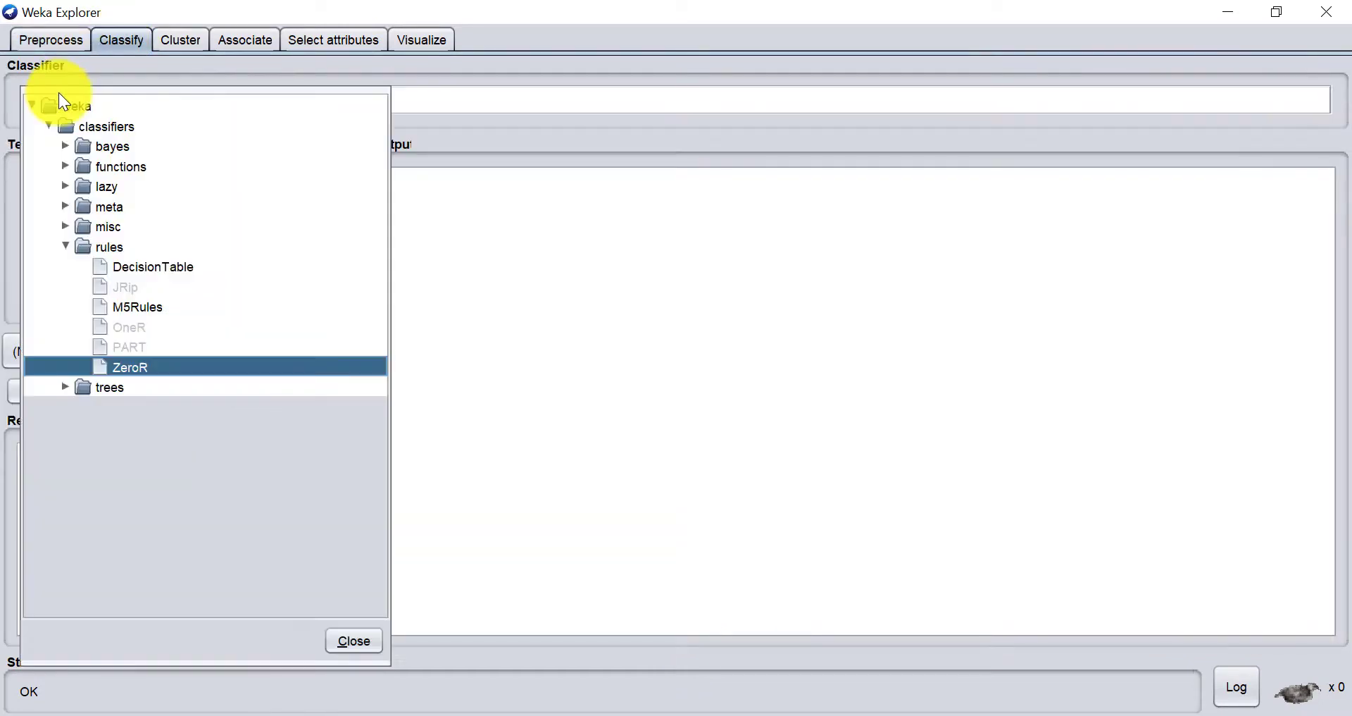
left_click(66, 388)
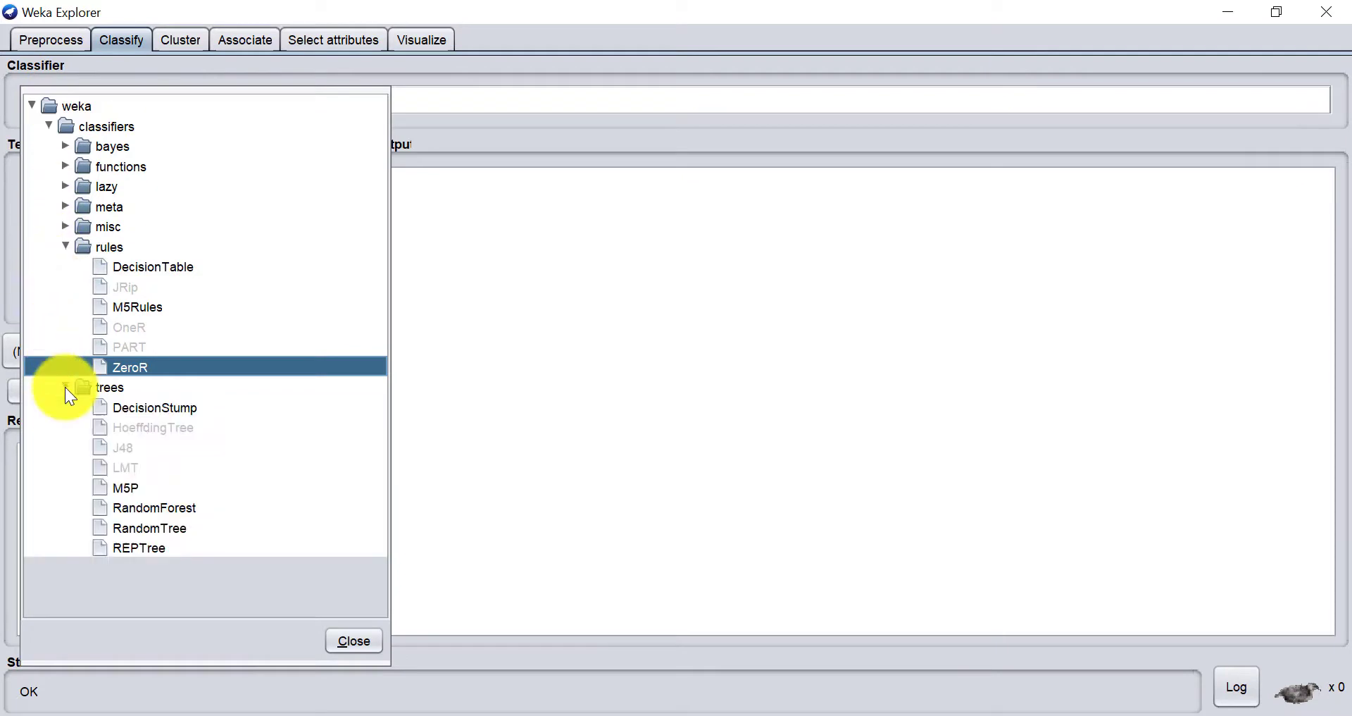
left_click(138, 507)
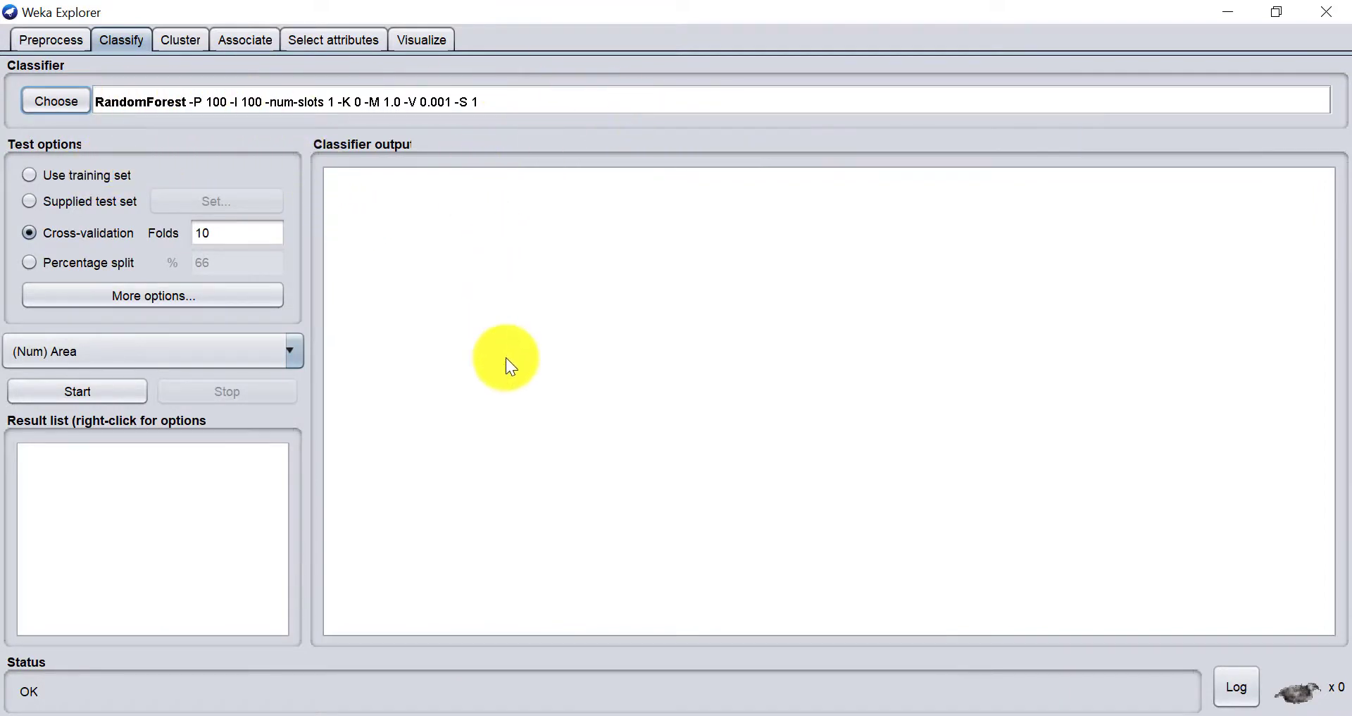
- Use todos_segmentosRJ_ARFF29.arff as the supplied test set, with (Nom) Class name(0 0) as its class
left_click(69, 202)
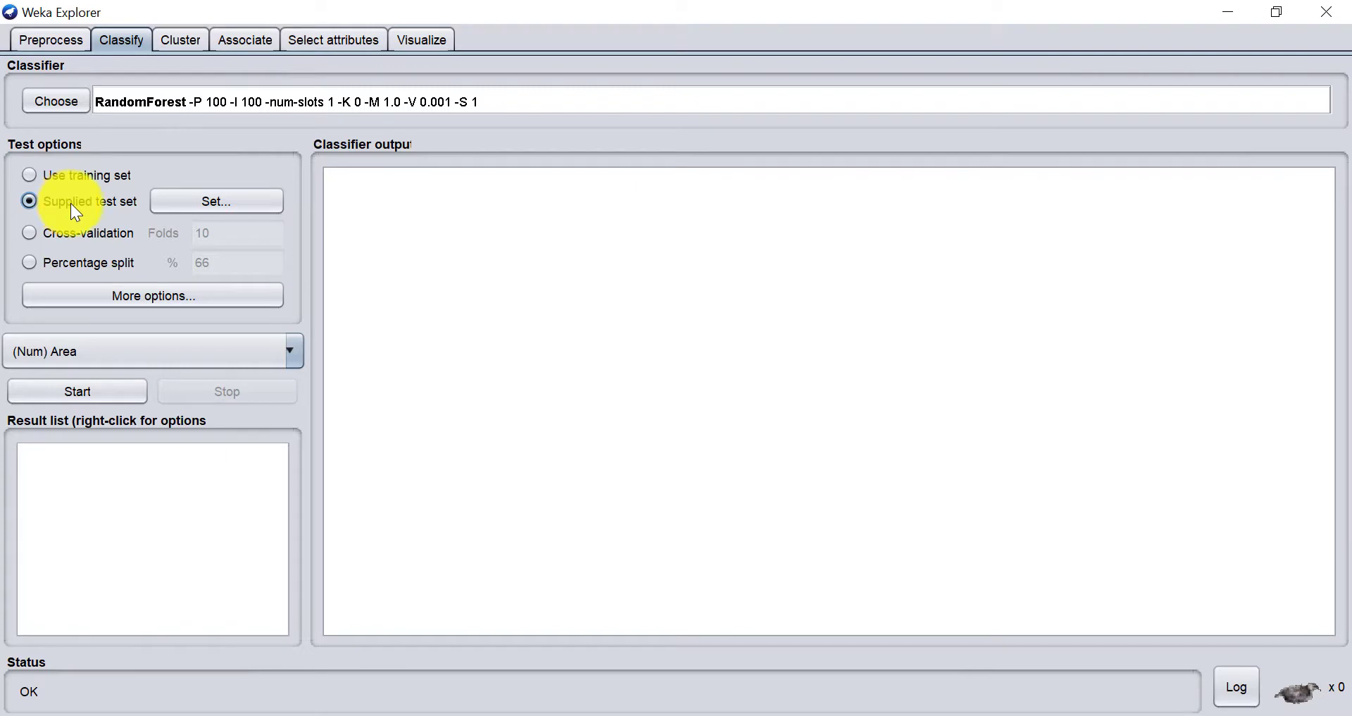
left_click(160, 203)
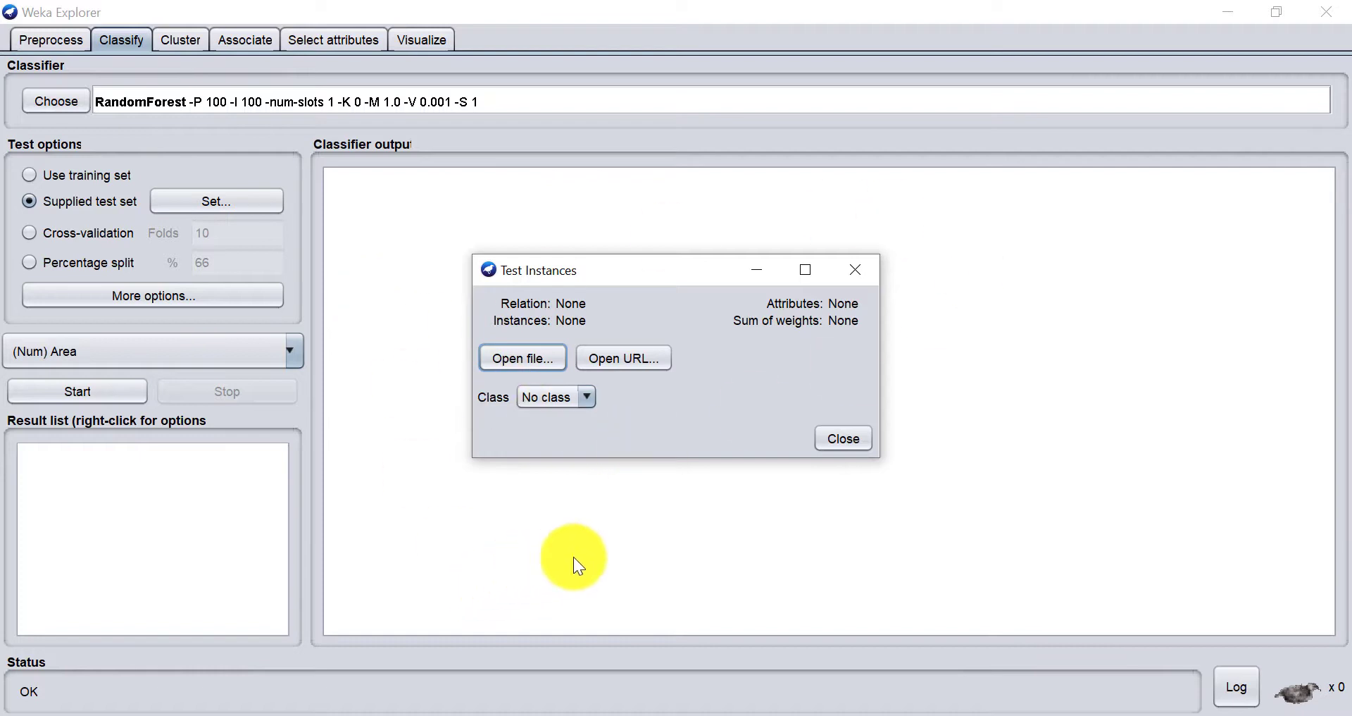
left_click(555, 364)
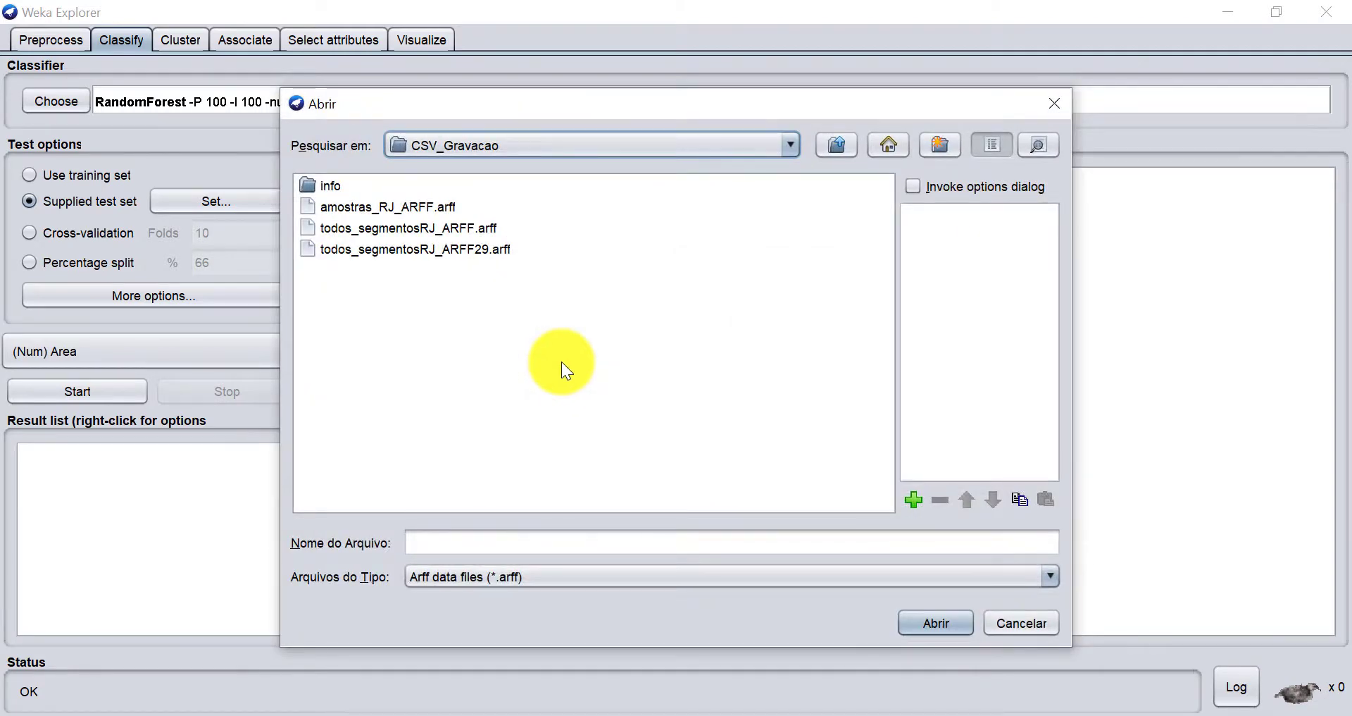
left_click(446, 251)
double_click(446, 250)
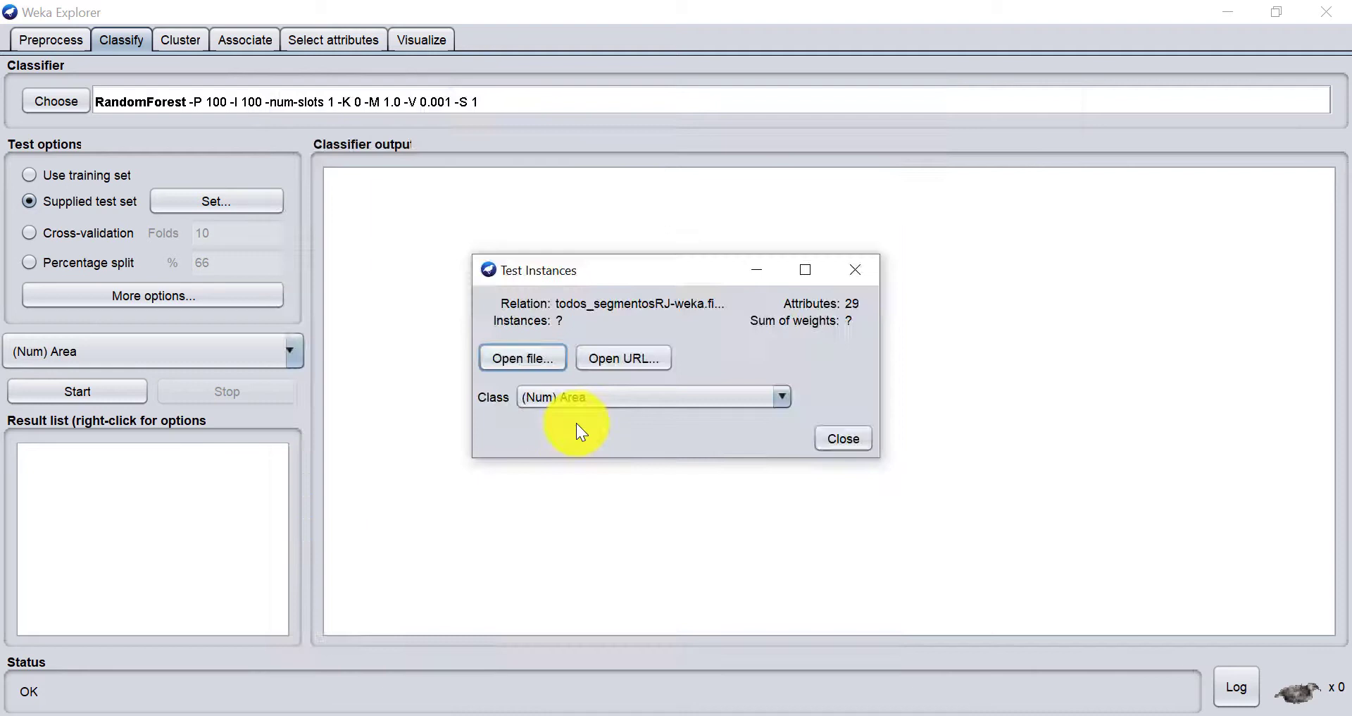
left_click(783, 398)
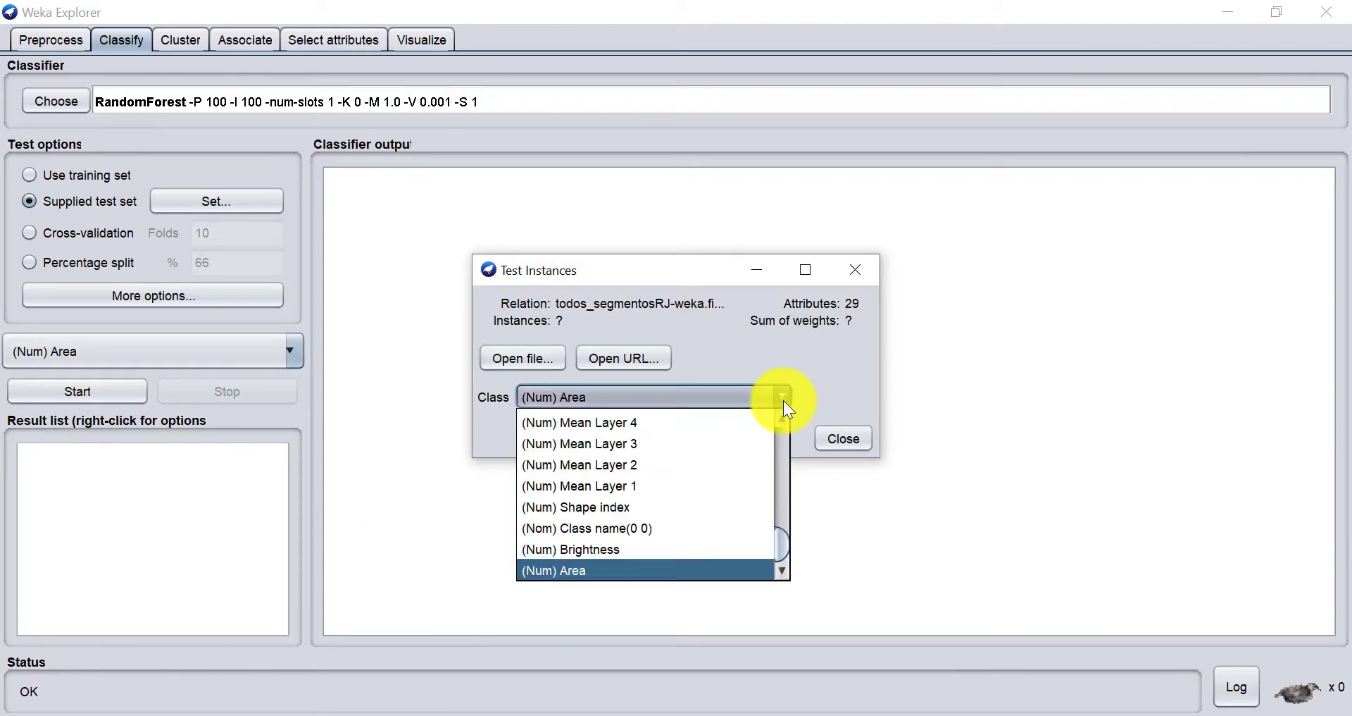
left_click(727, 528)
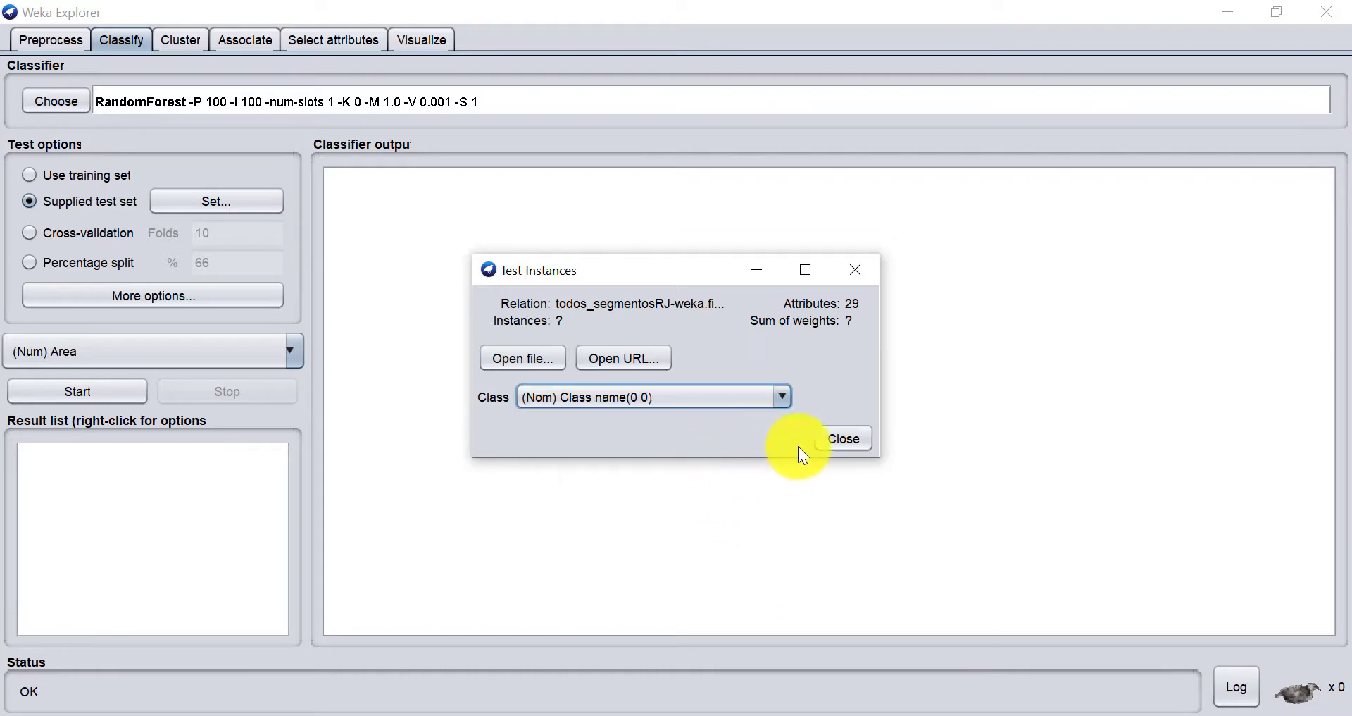
left_click(844, 439)
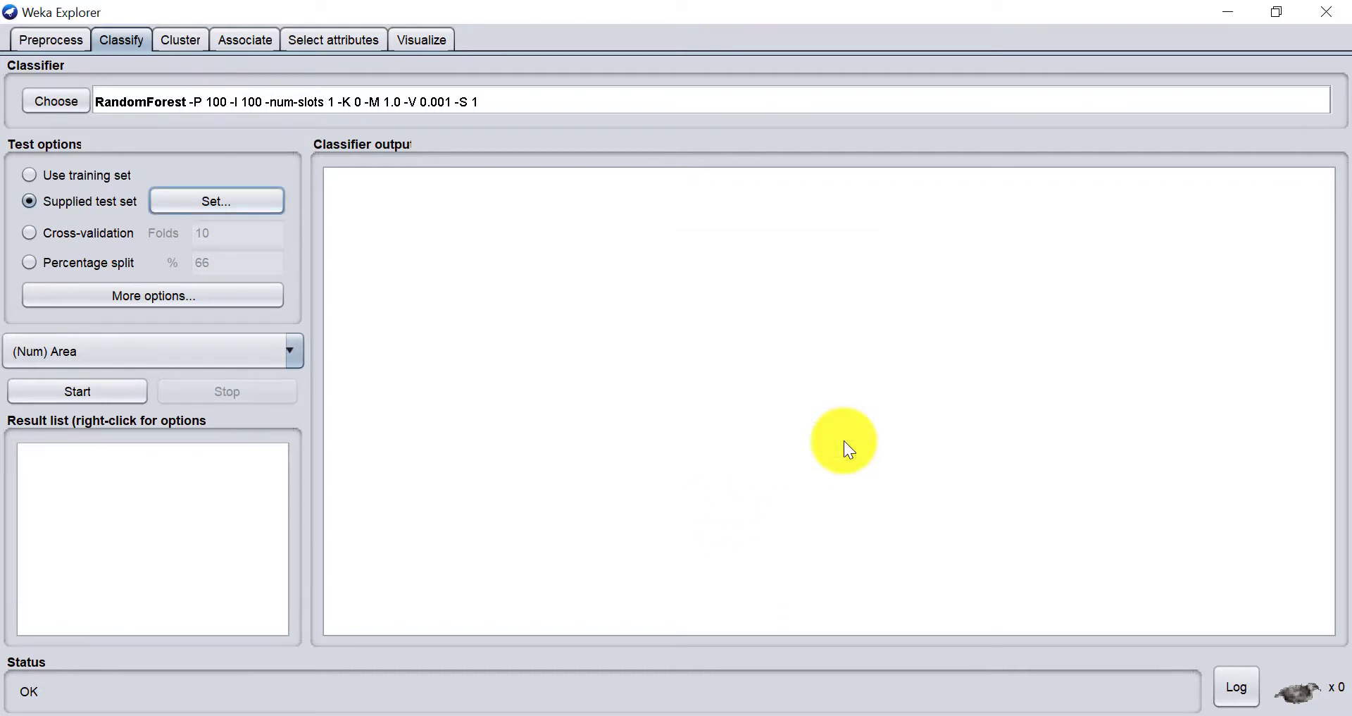
- Set the output predictions format to CSV in the classifier evaluation options
left_click(152, 301)
left_click_drag(222, 295, 332, 51)
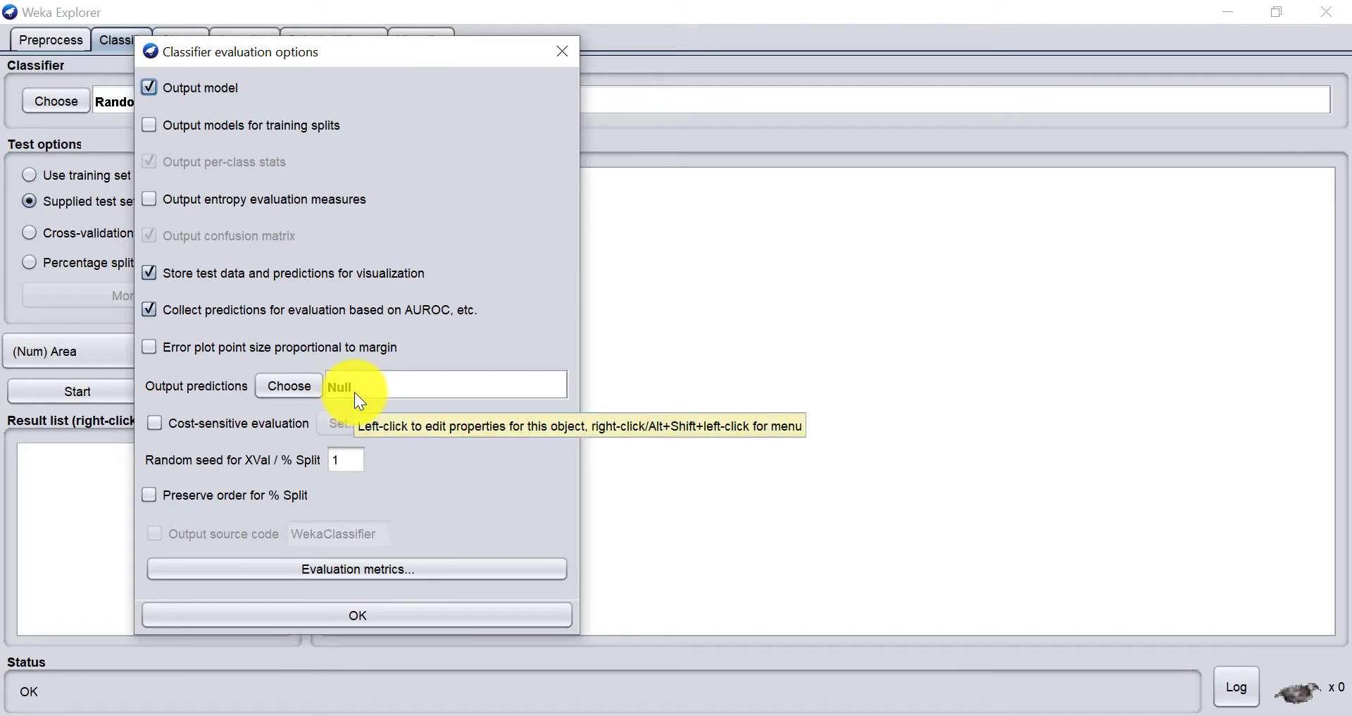
left_click(308, 384)
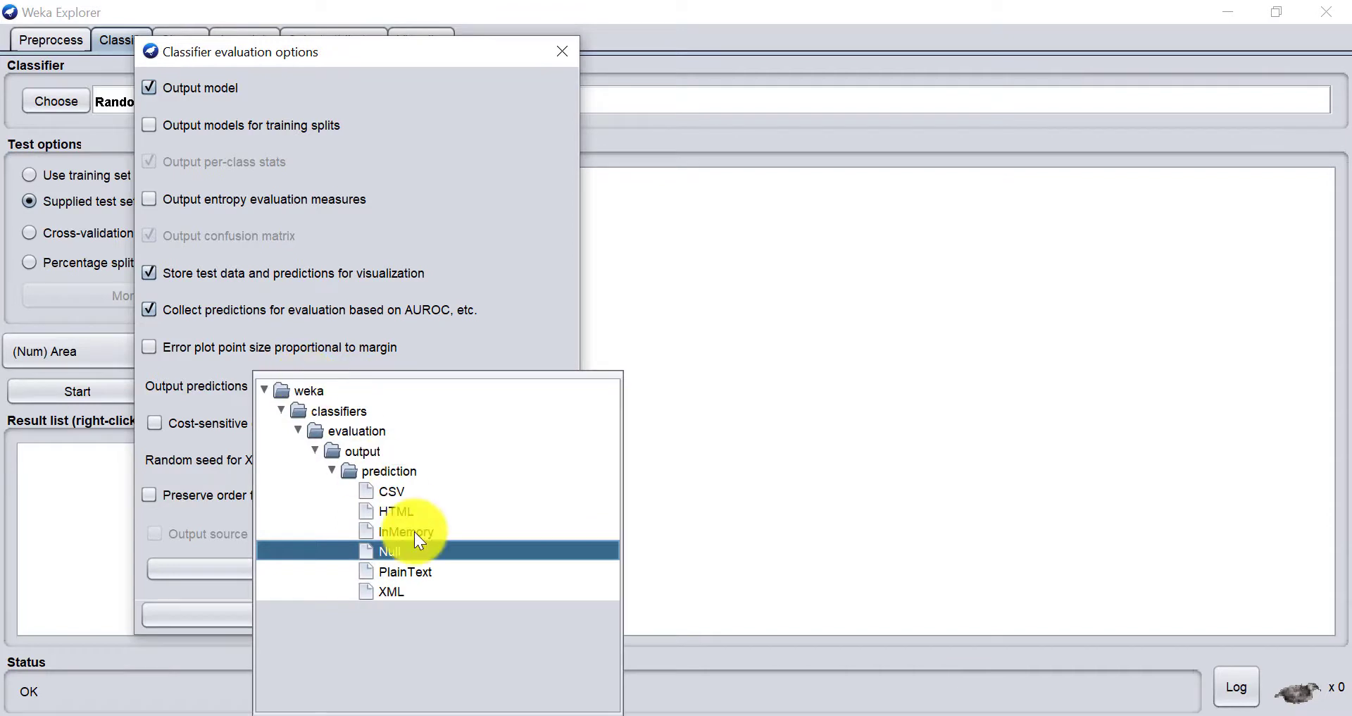
left_click(390, 492)
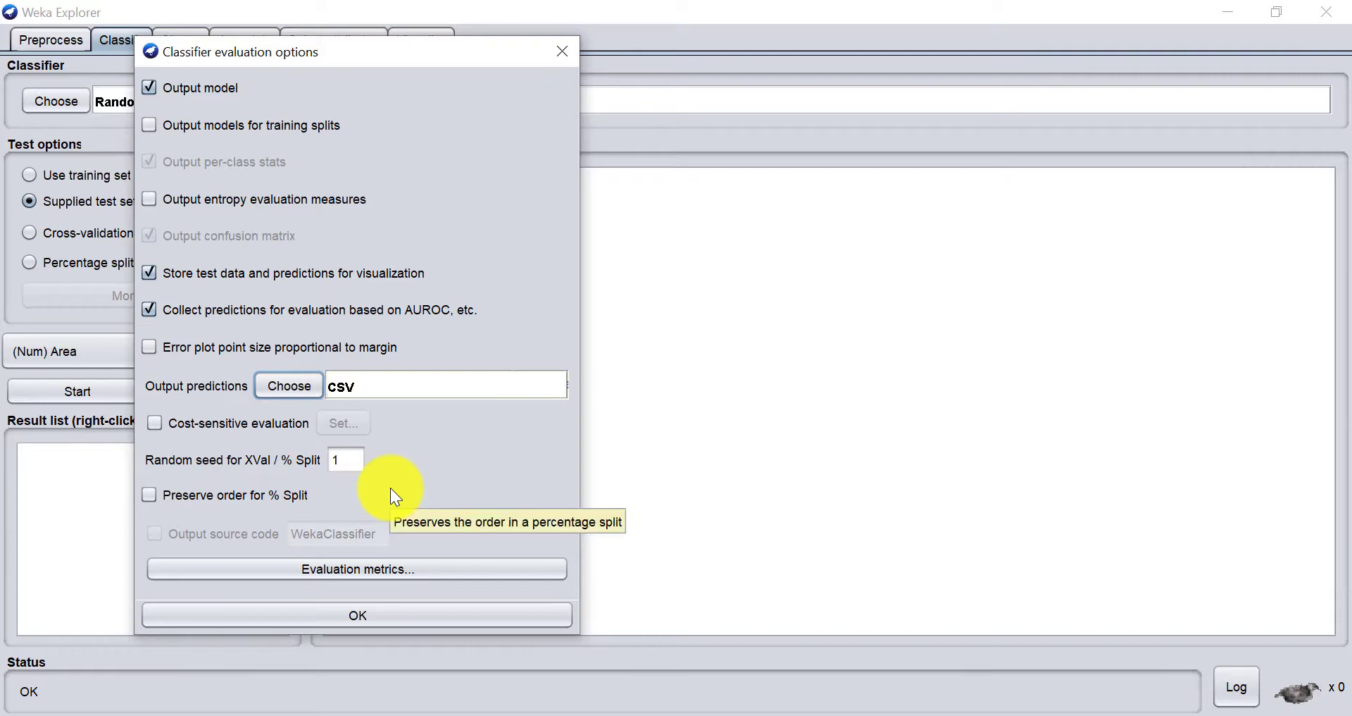
left_click(255, 614)
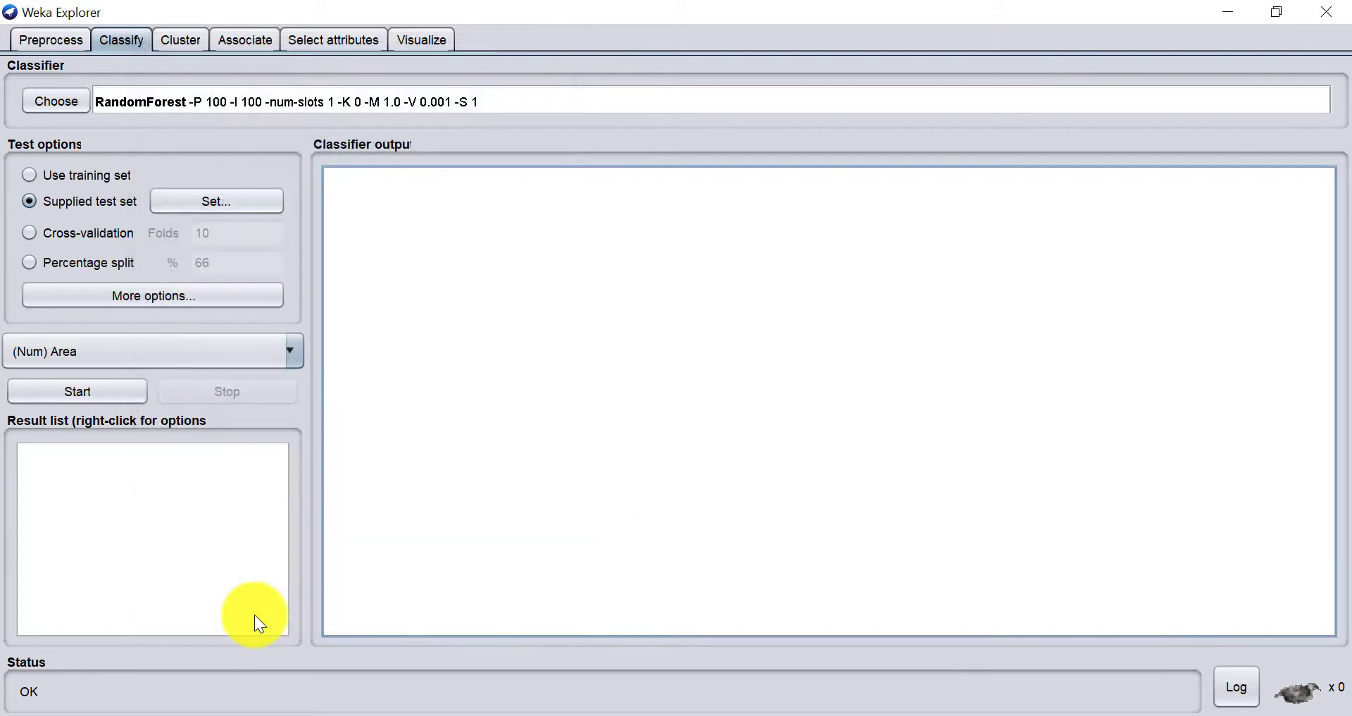
- Set (Nom) Class name(0 0) as the class attribute and run the RandomForest classification on the supplied test set
left_click(206, 342)
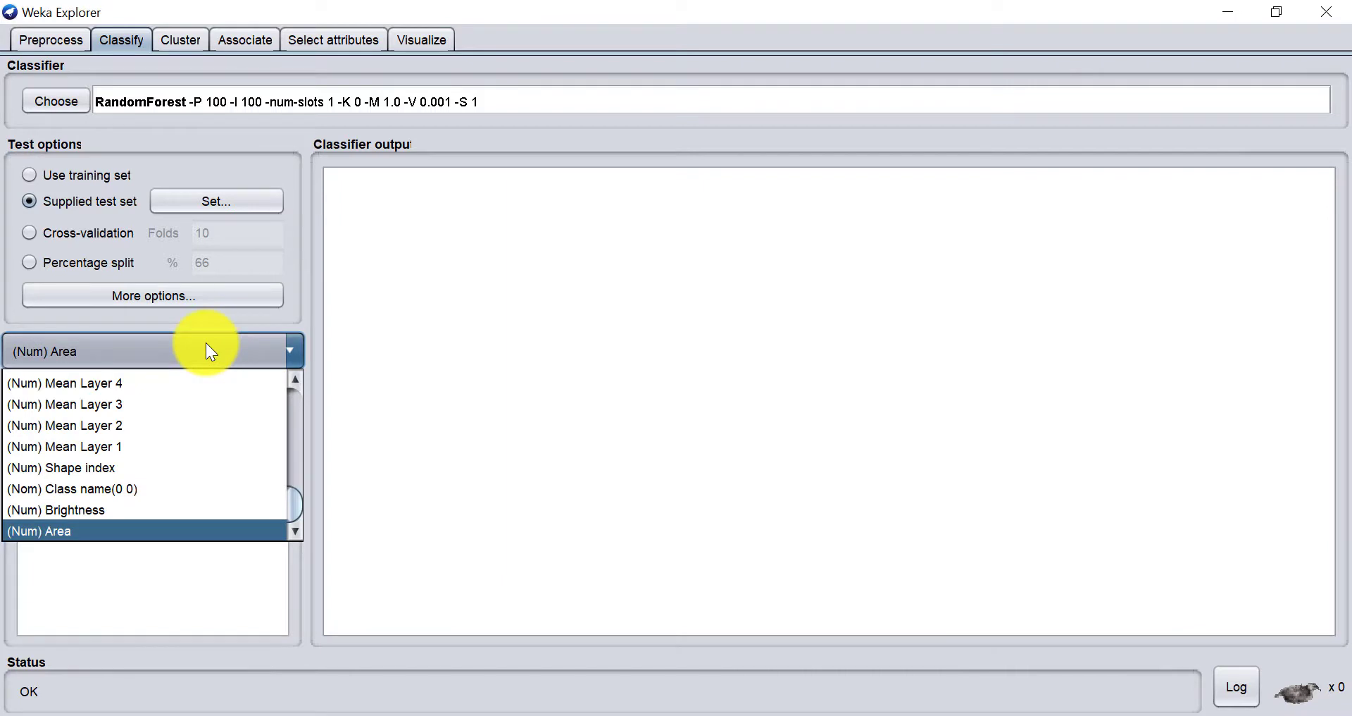
left_click(223, 492)
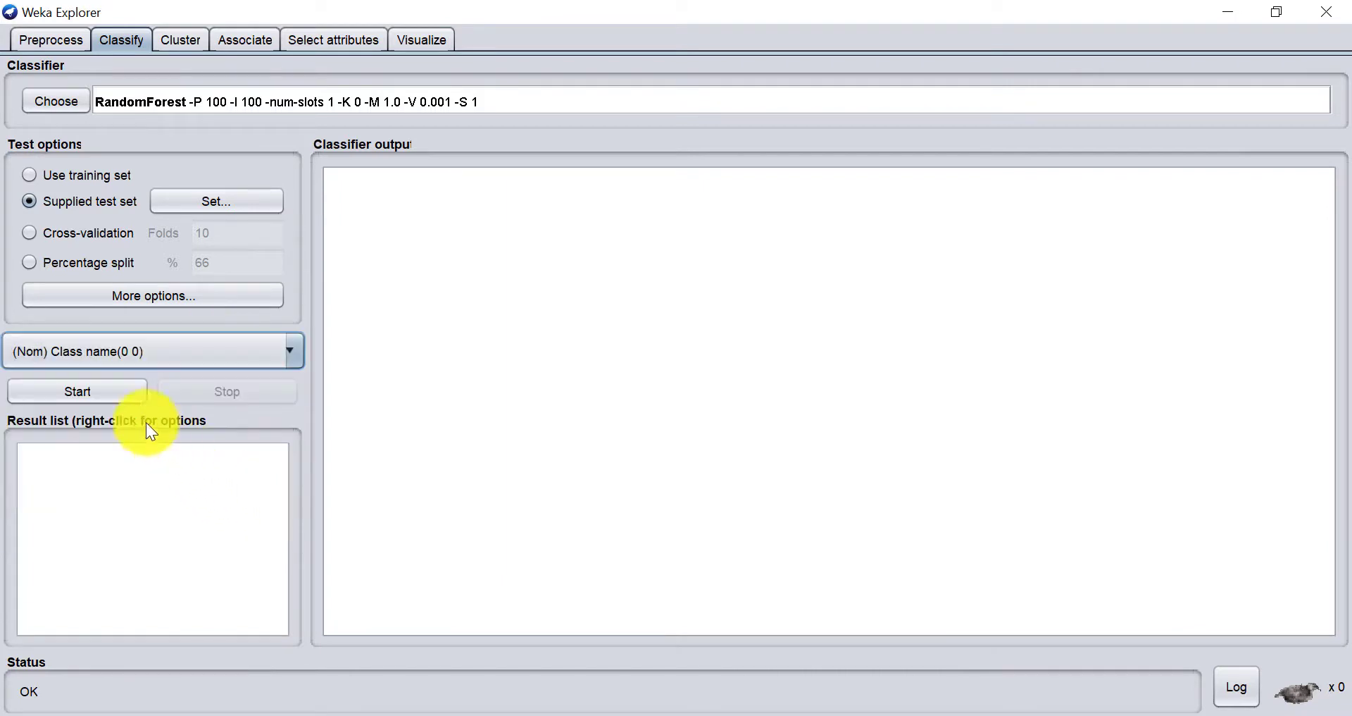
left_click(109, 390)
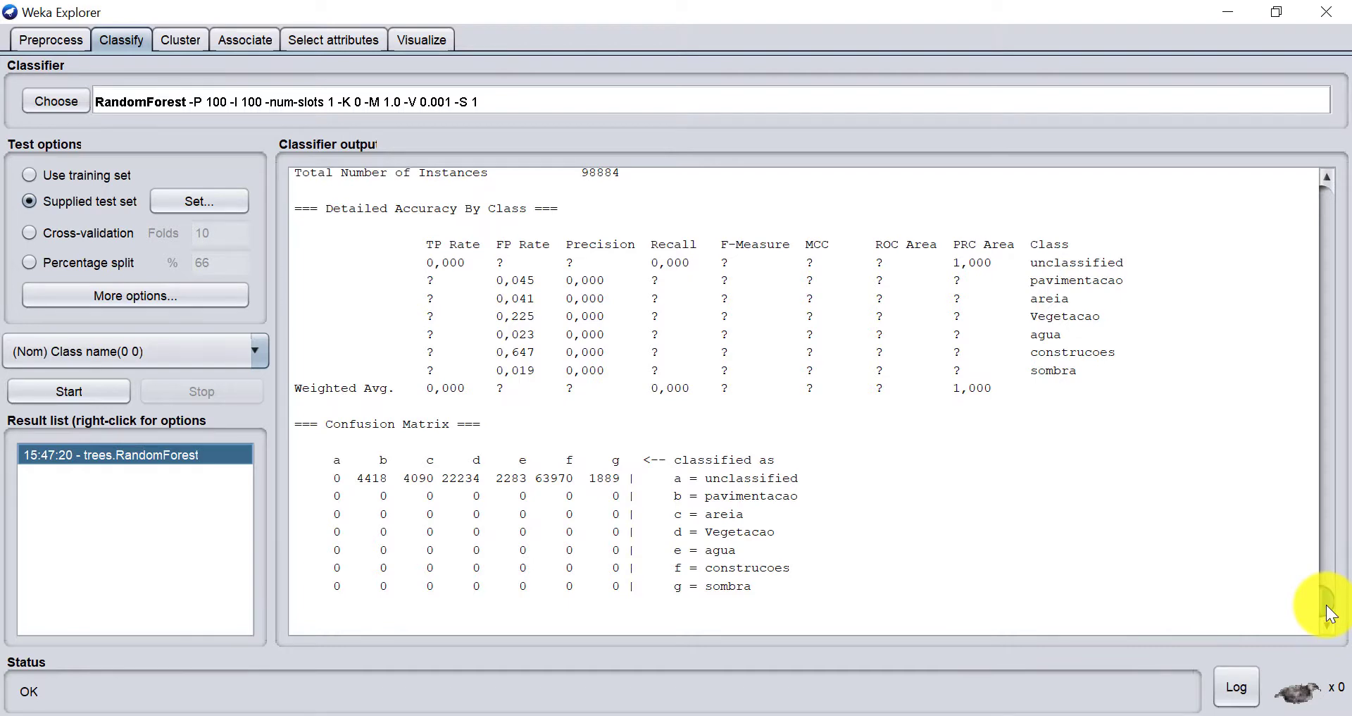
- Copy the CSV predictions, header through last instance, from the classifier output into a new Notepad++ document and highlight the first row's predicted class
mouse_move(1325, 605)
left_mouse_down()
mouse_move(1317, 582)
mouse_move(1320, 615)
left_mouse_up()
scroll(380, 486, "up", 9)
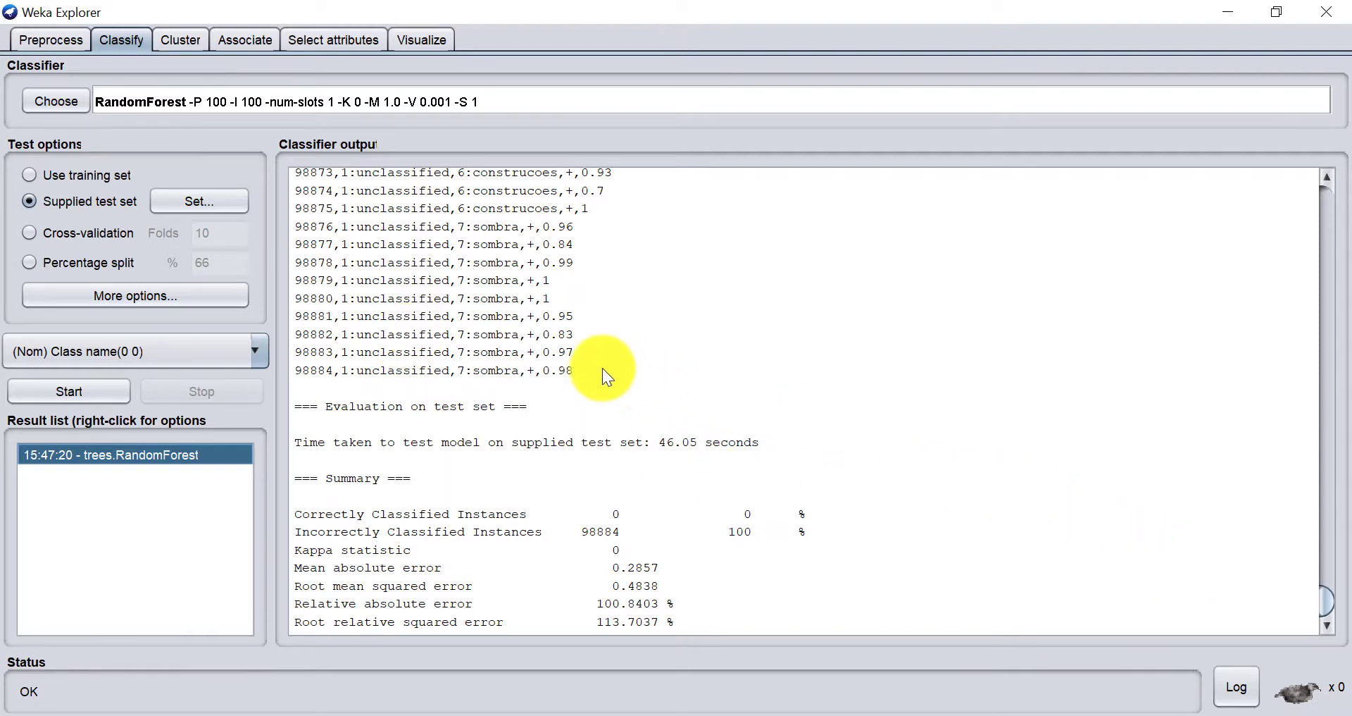
left_click_drag(595, 374, 590, 6)
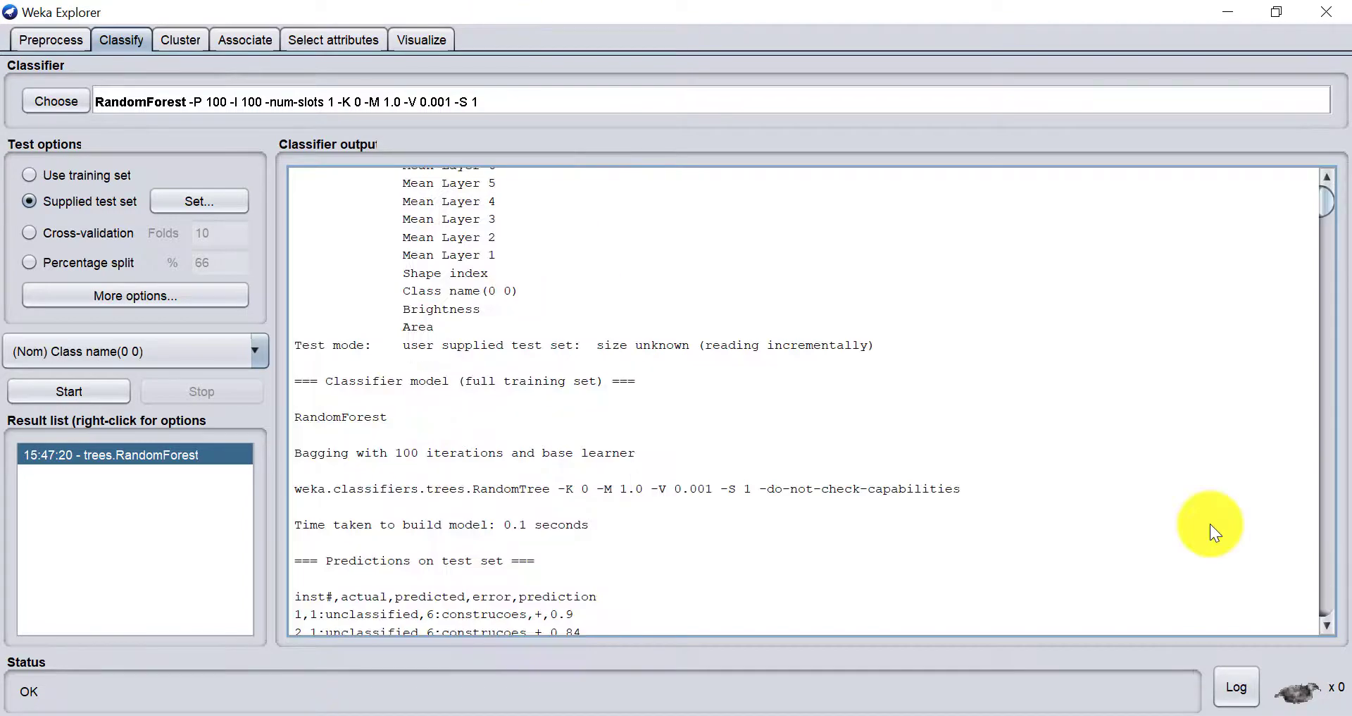
key("super")
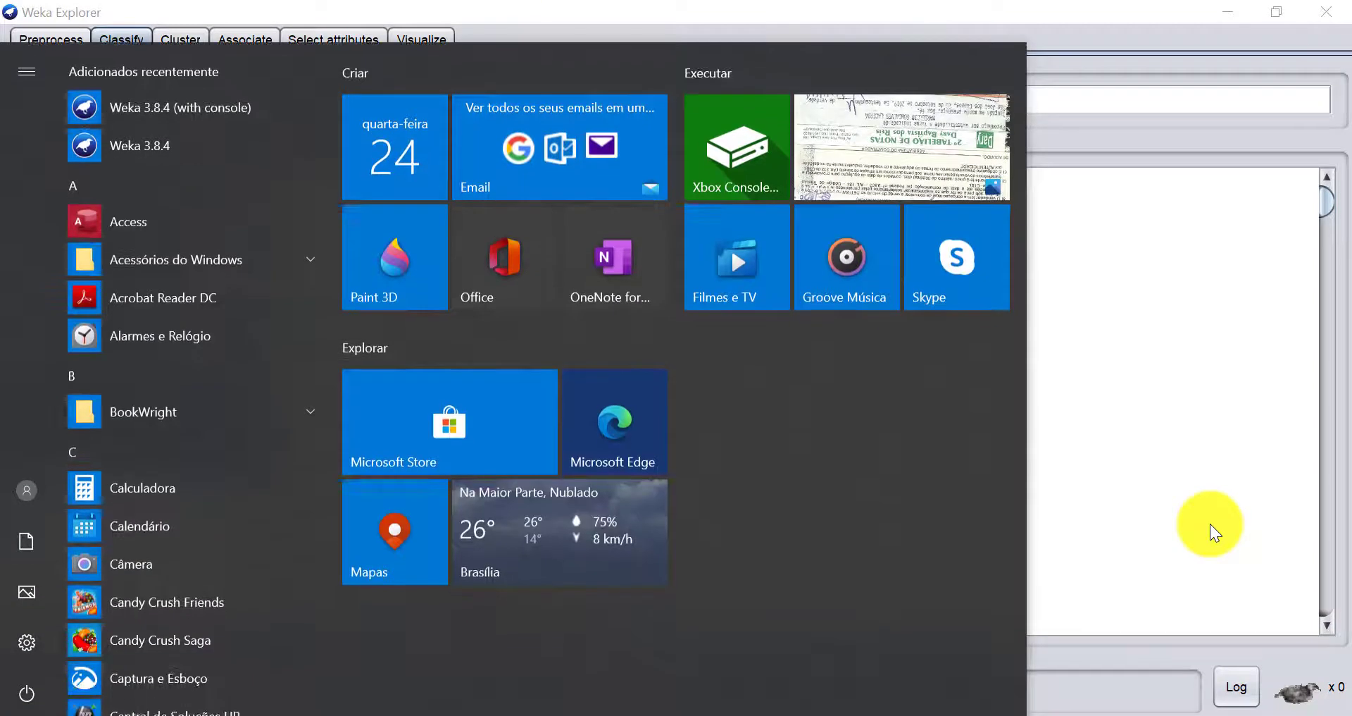
type("note")
key("Return")
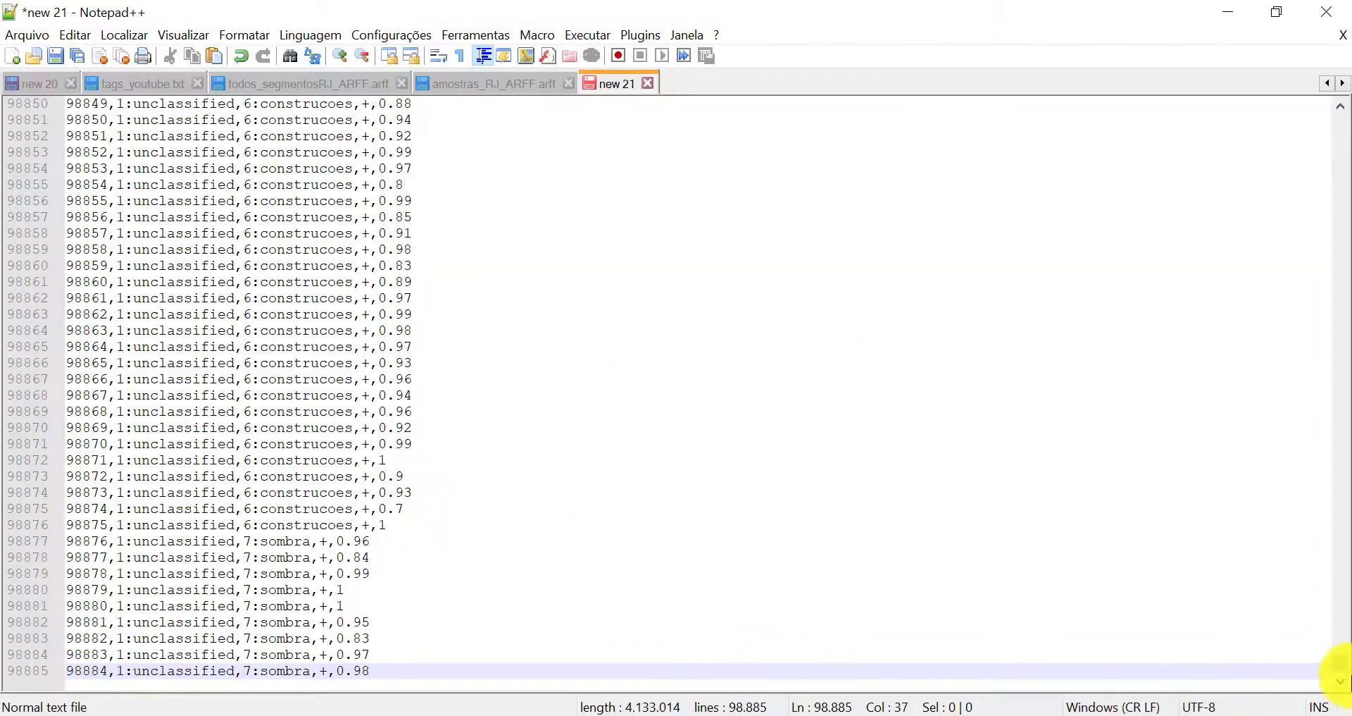
left_click_drag(1351, 303, 1348, 88)
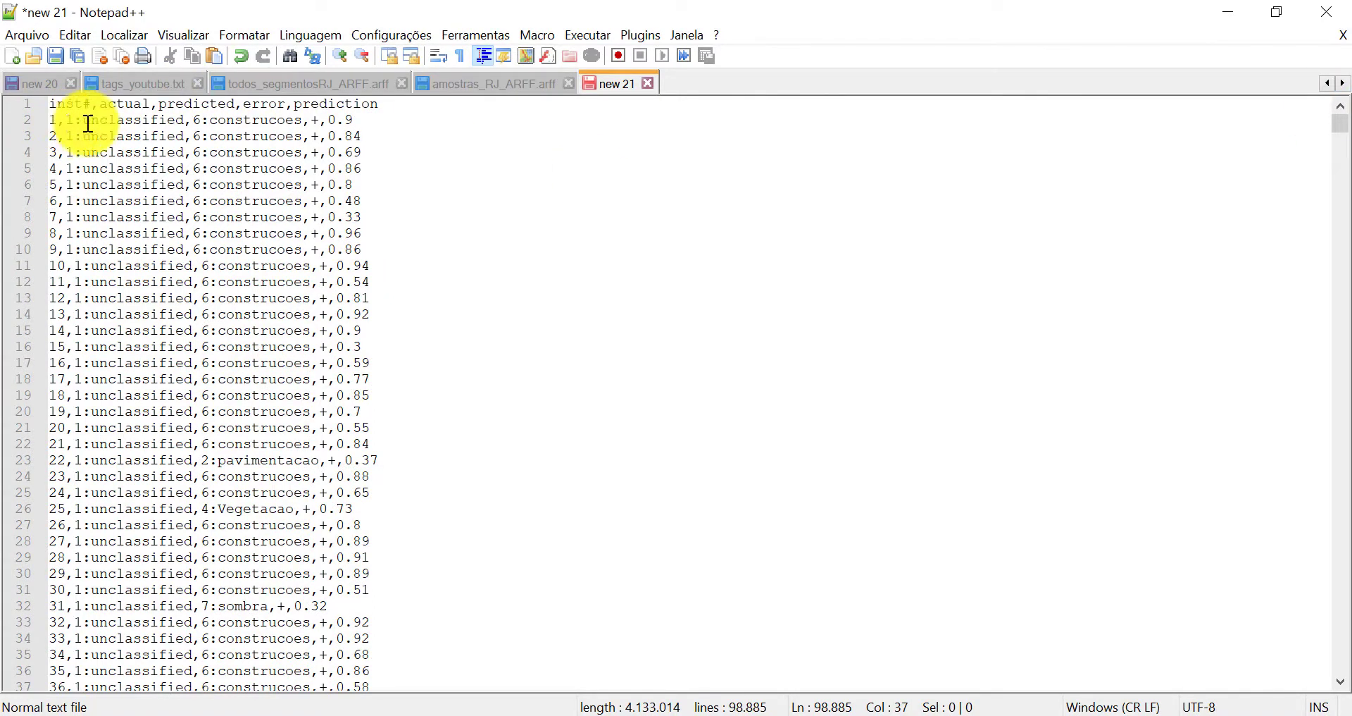
left_click_drag(84, 120, 300, 124)
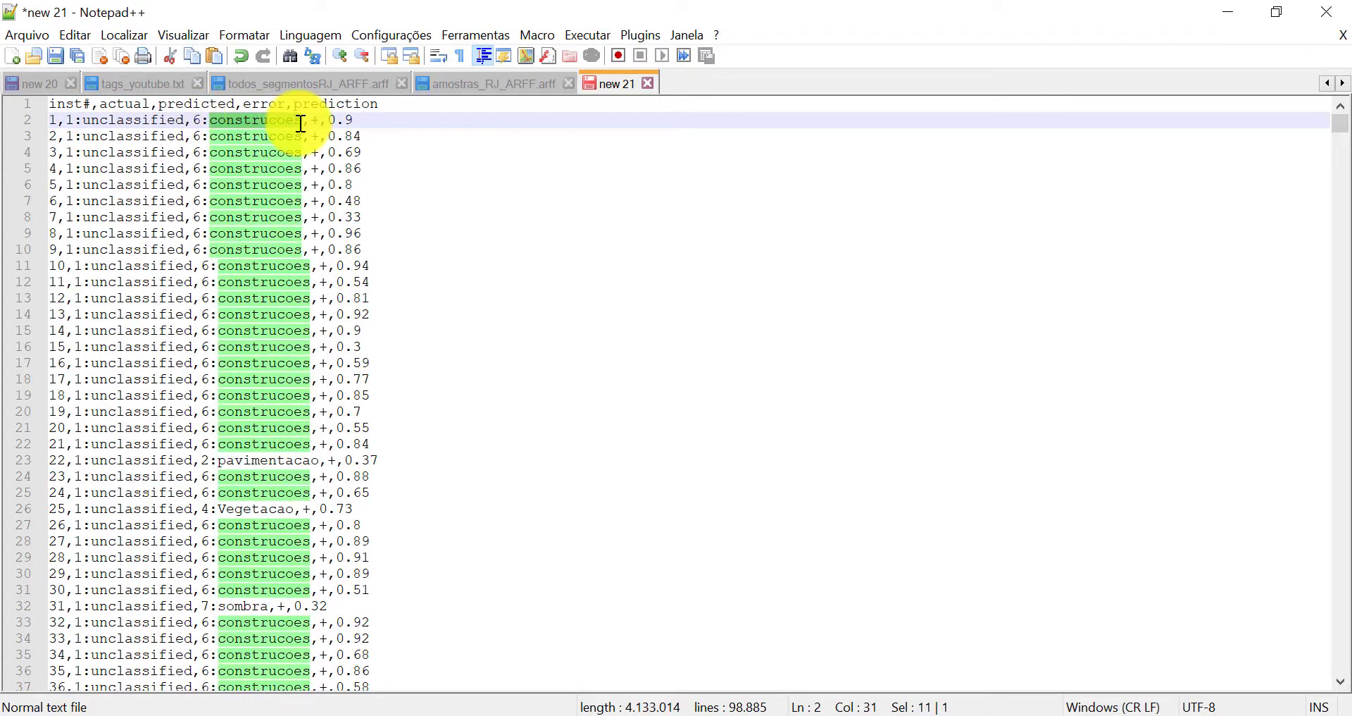